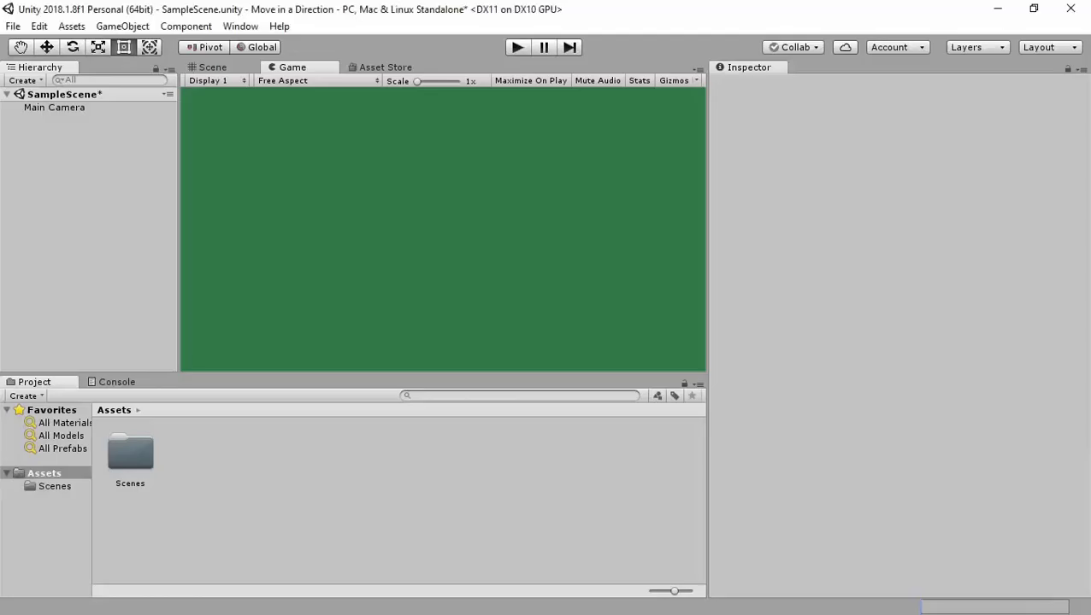
# Create a Hexagon sprite in Assets through Create > Sprites and name it Player
pyautogui.rightClick(259, 487)
pyautogui.moveTo(378, 147)
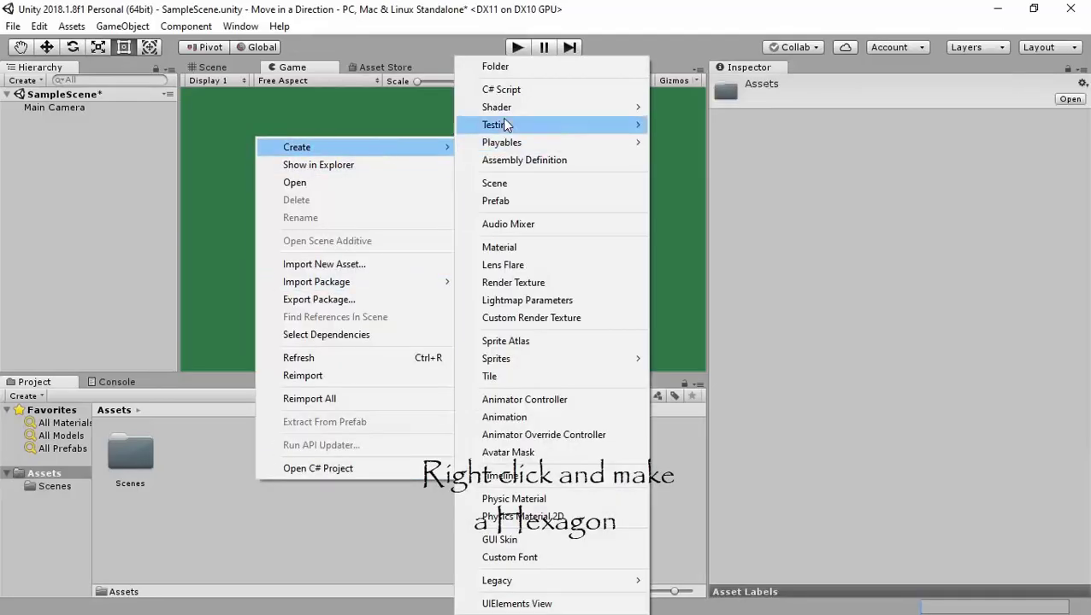
pyautogui.moveTo(547, 358)
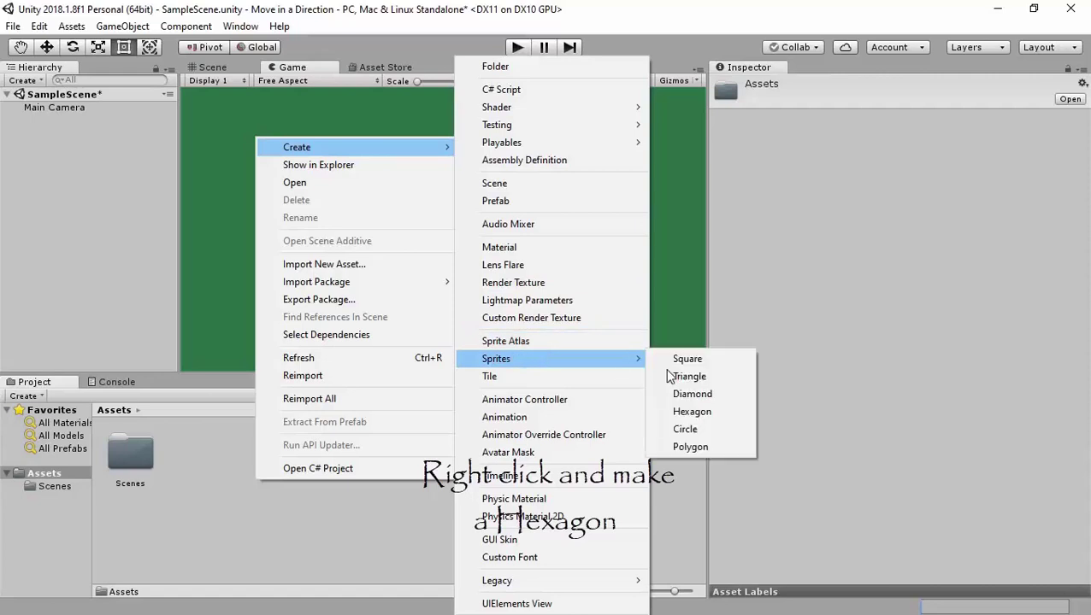
pyautogui.click(721, 414)
pyautogui.write('Player')
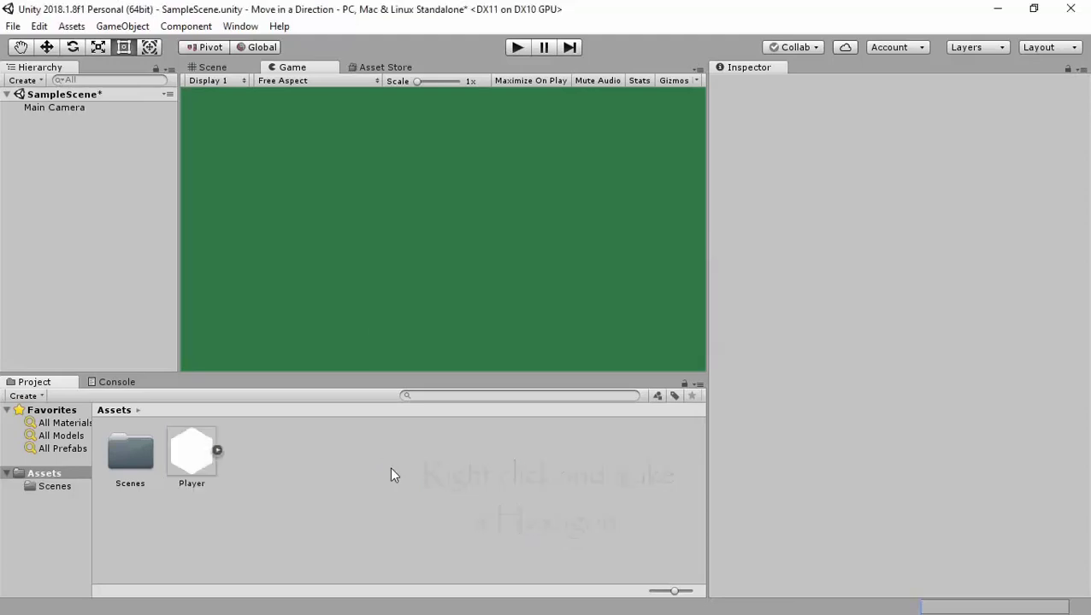
# Drag the Player hexagon into the scene centre and scale it up to about 2.05
pyautogui.click(210, 67)
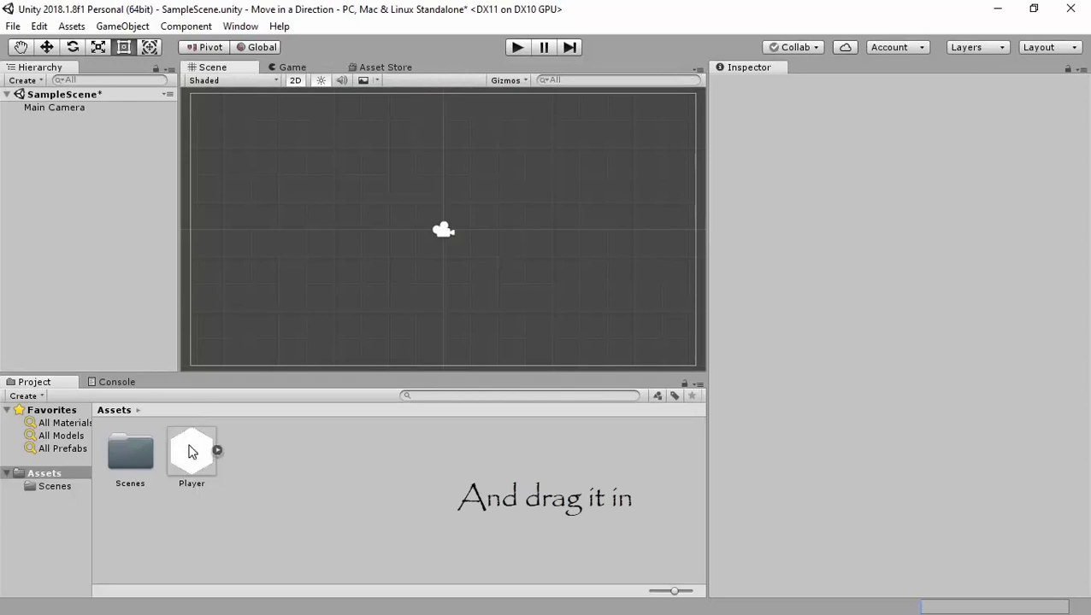
pyautogui.moveTo(419, 264); pyautogui.dragTo(442, 229)
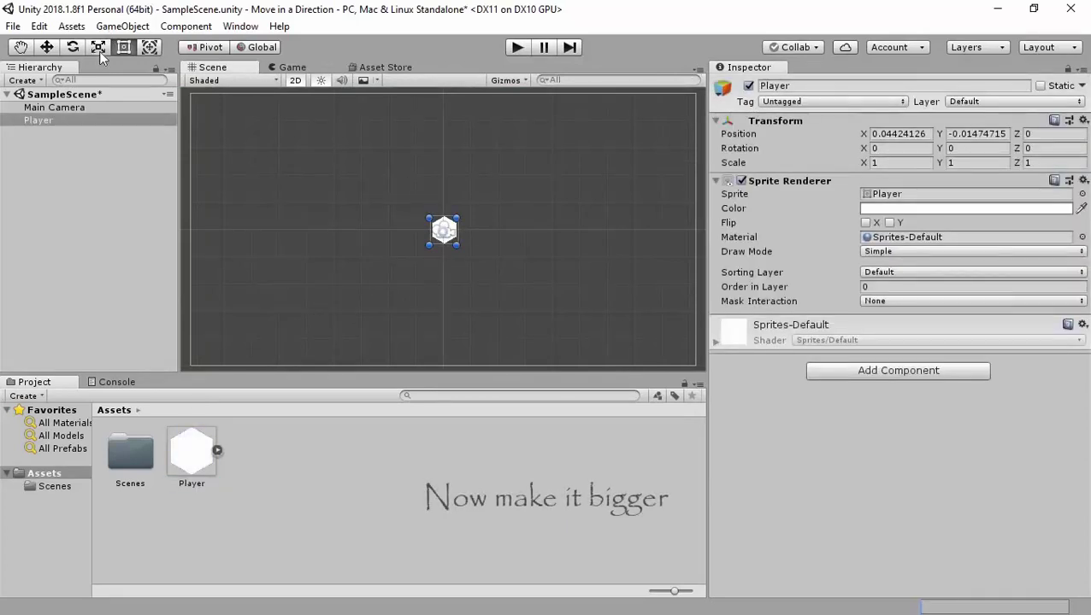
pyautogui.click(99, 50)
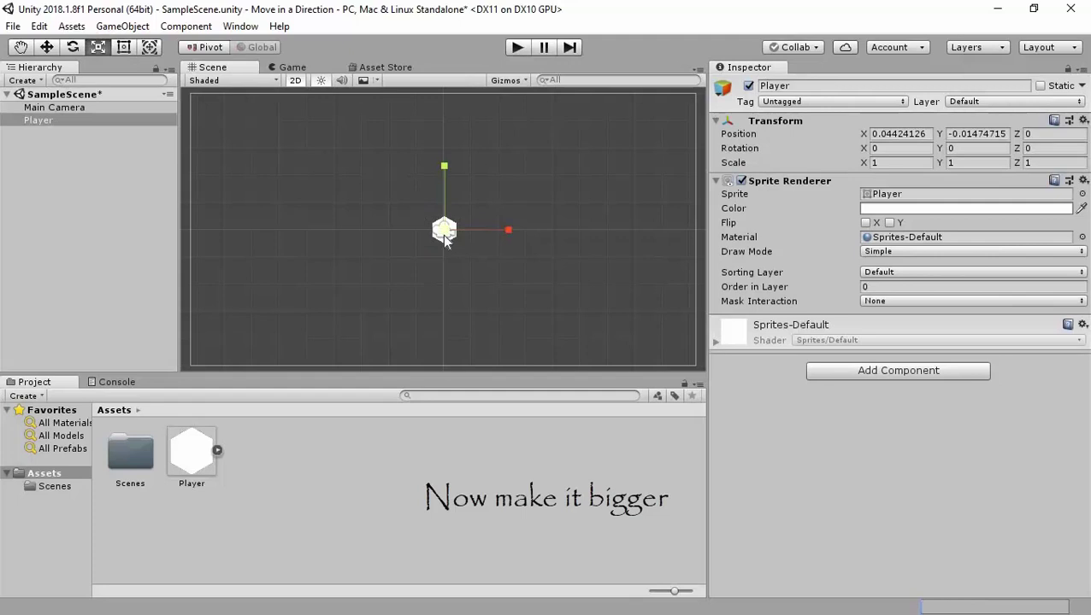
pyautogui.moveTo(442, 234); pyautogui.dragTo(528, 235)
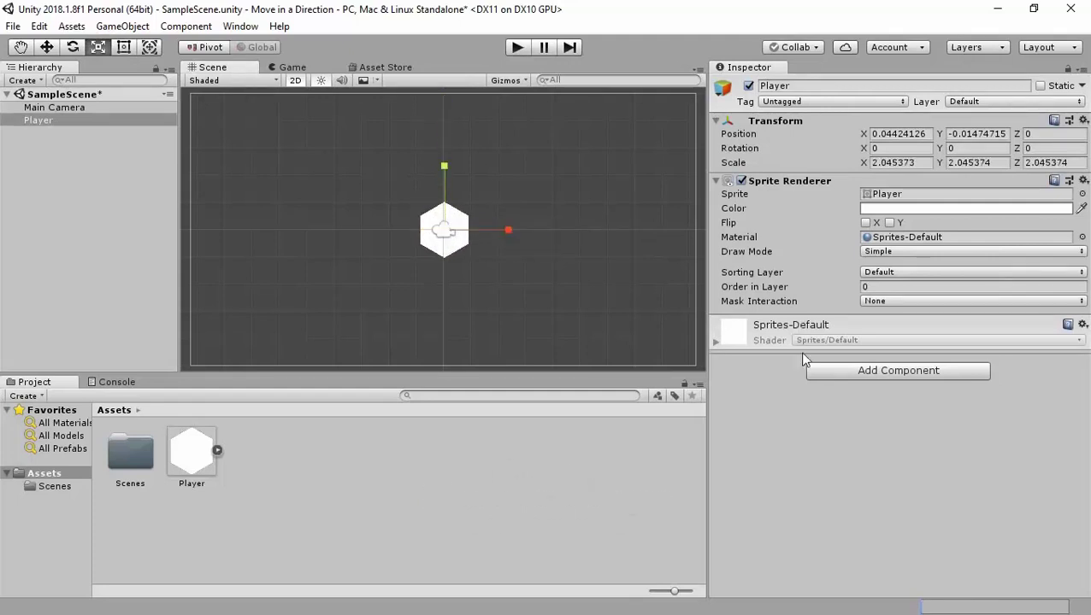
# Add a Rigidbody 2D to the Player and set its Gravity Scale to 0
pyautogui.click(926, 373)
pyautogui.write('r')
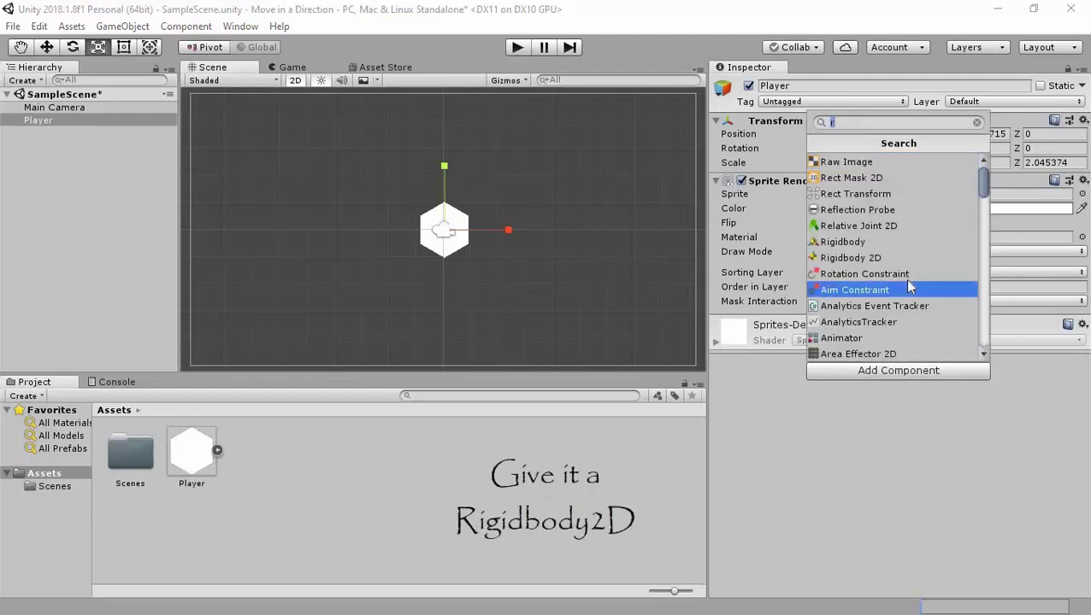
pyautogui.click(921, 258)
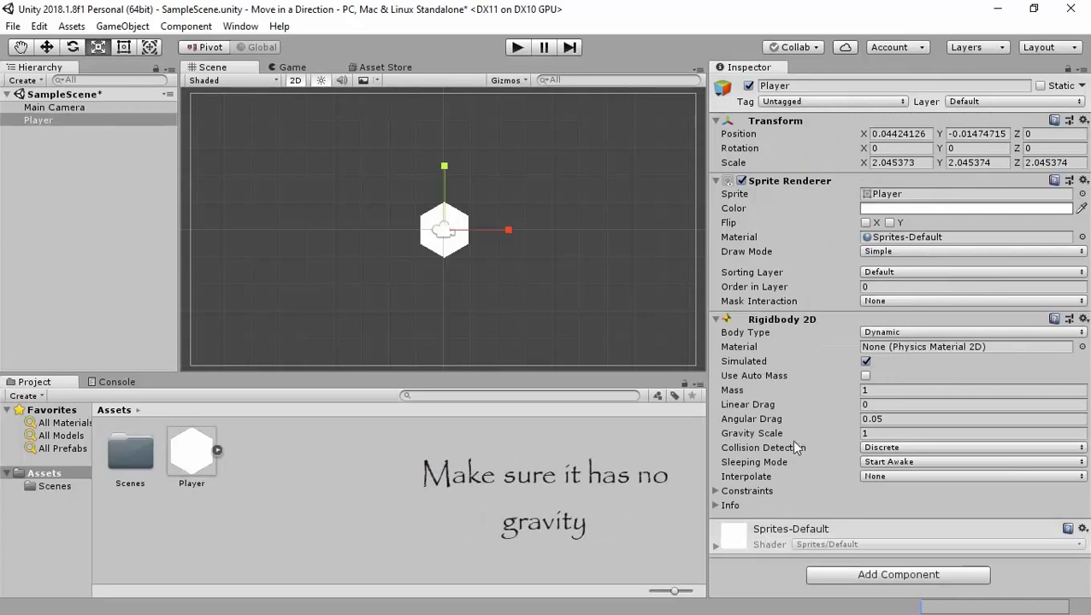
pyautogui.click(864, 434)
pyautogui.write('0')
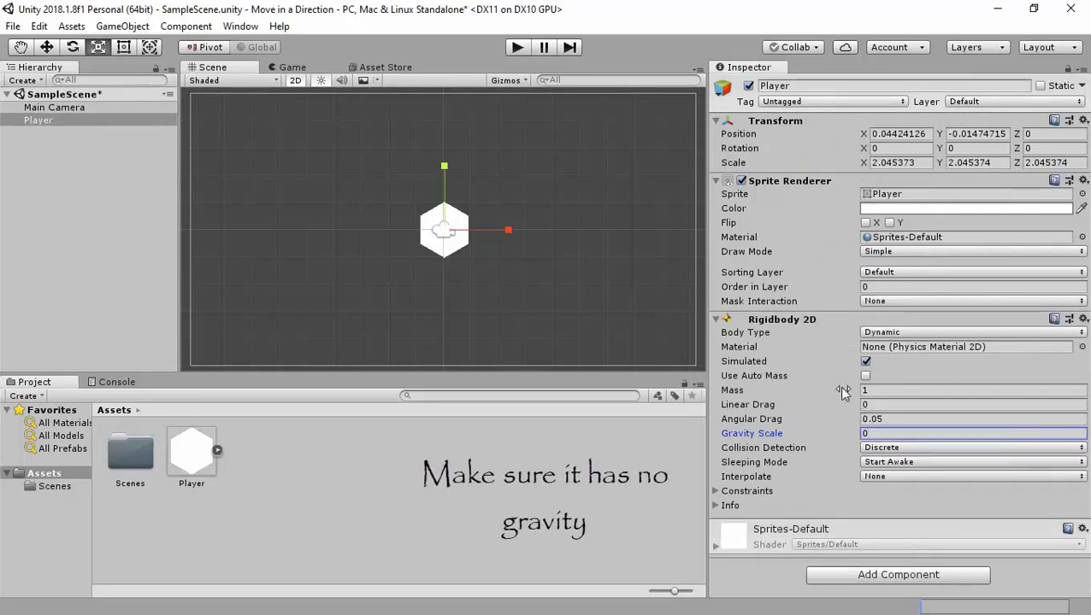
# Add a Polygon Collider 2D to the Player
pyautogui.click(866, 577)
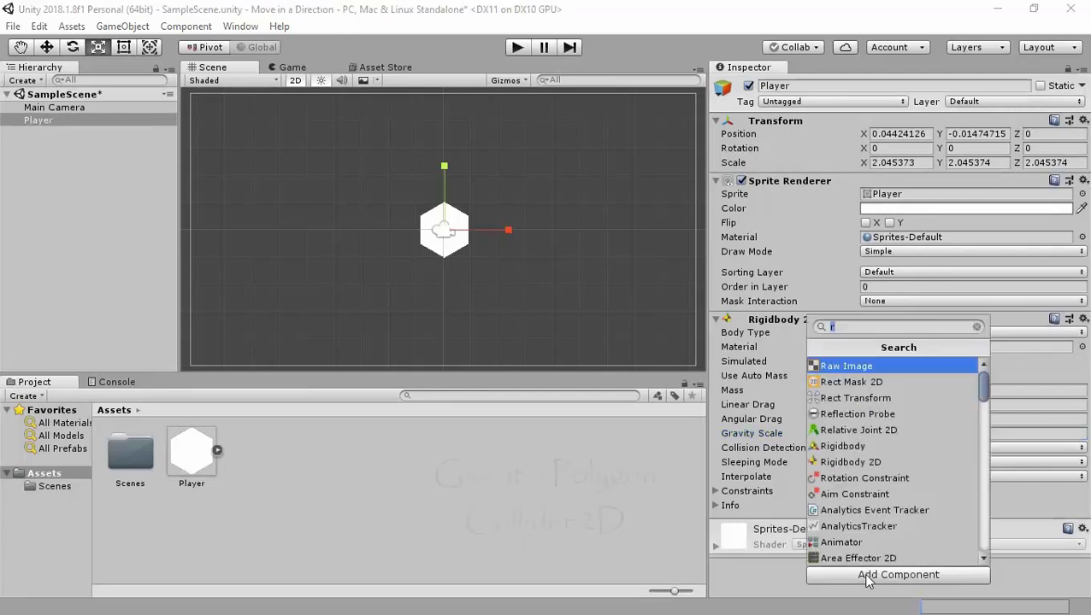
pyautogui.write('po')
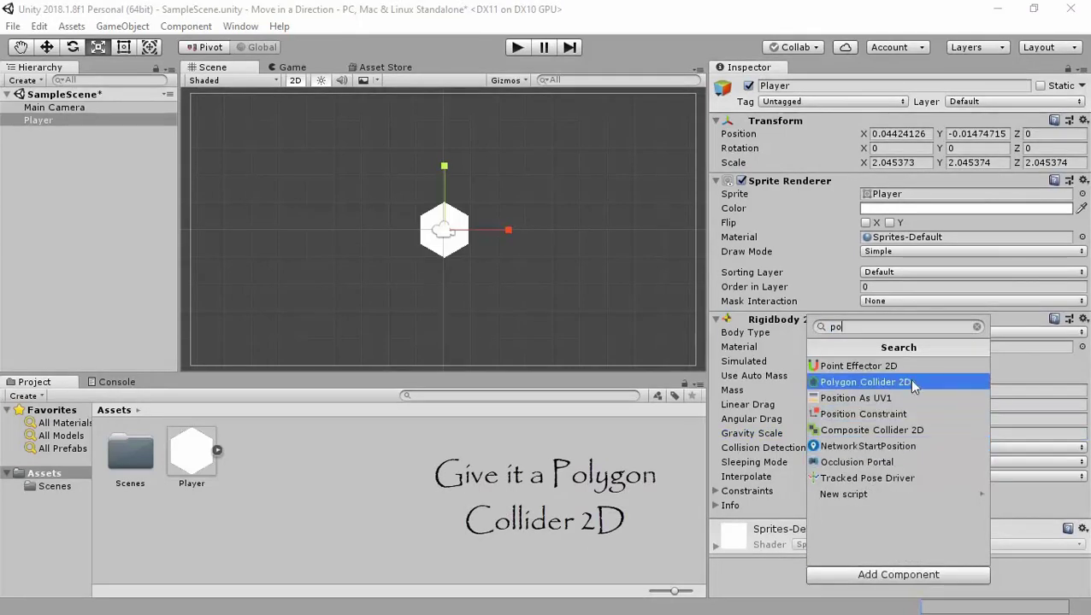
pyautogui.click(923, 387)
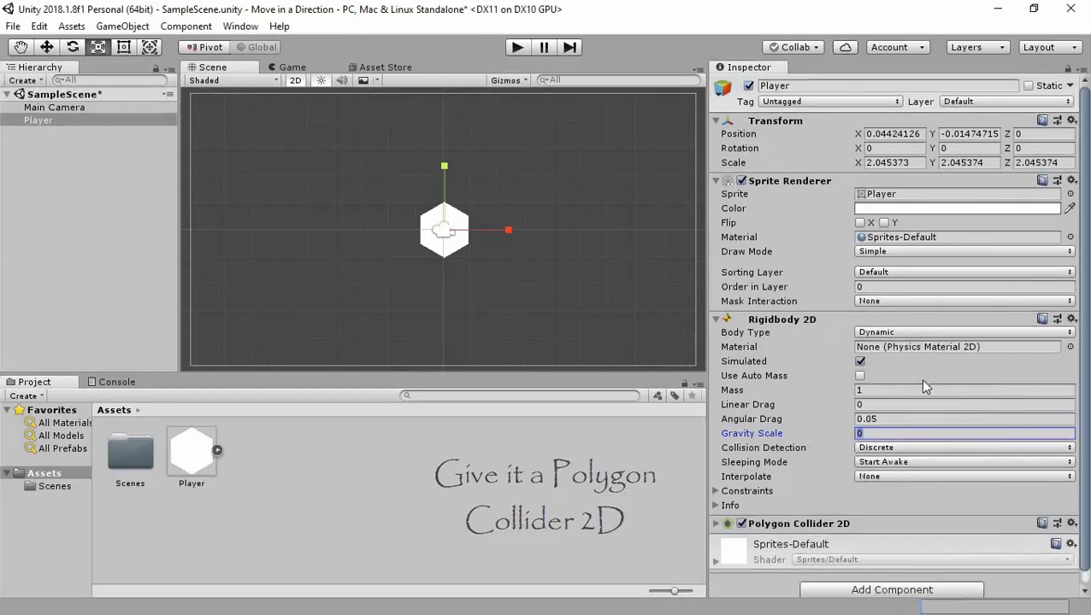
# Create a Square sprite named Wall and drag it into the scene's lower-left corner
pyautogui.click(59, 222)
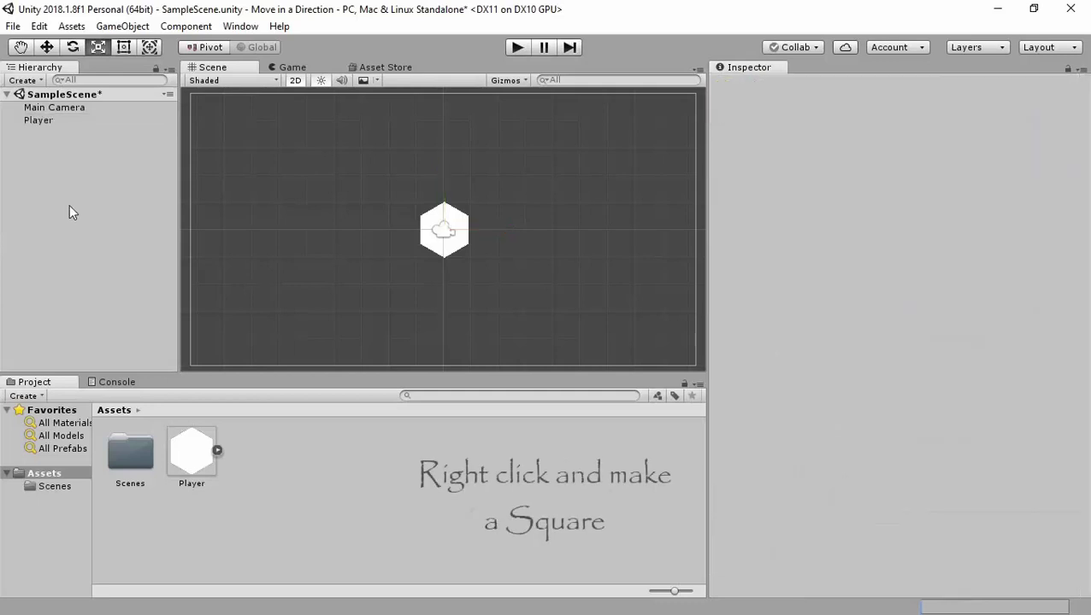
pyautogui.rightClick(272, 462)
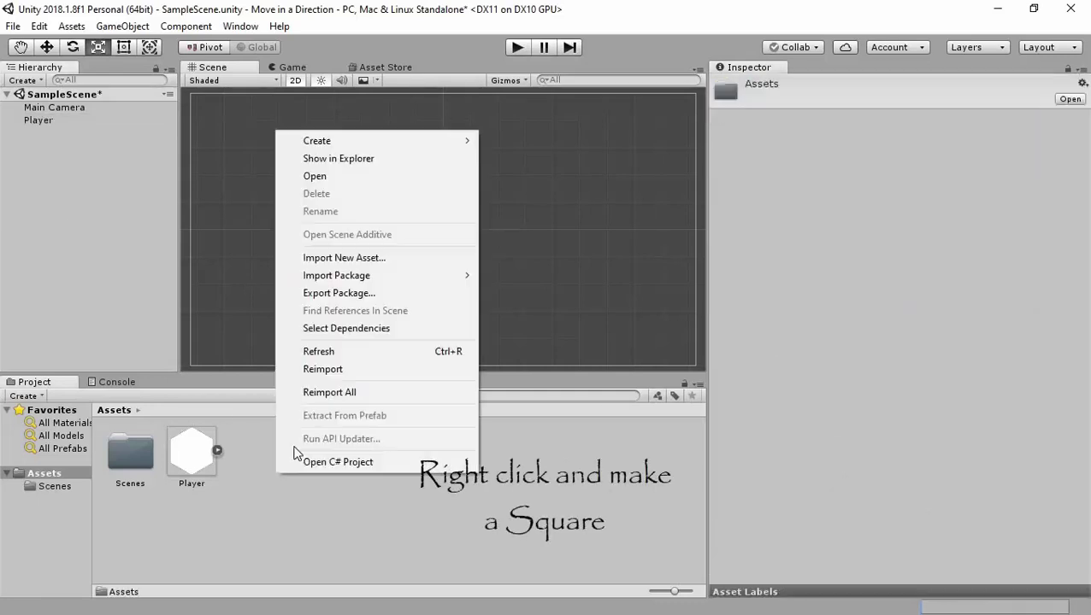
pyautogui.moveTo(349, 144)
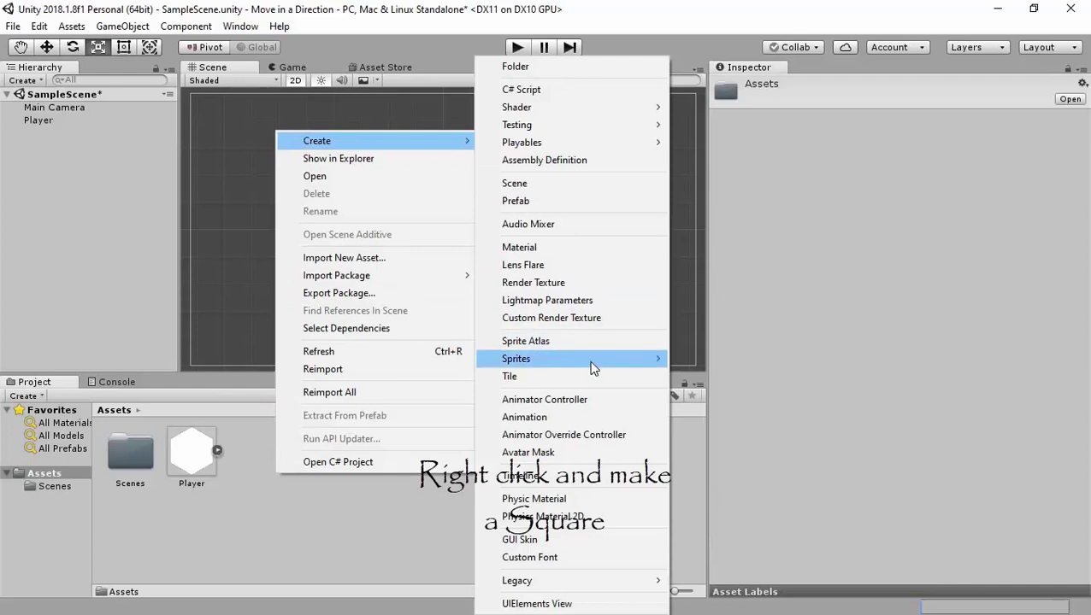
pyautogui.moveTo(594, 360)
pyautogui.click(740, 368)
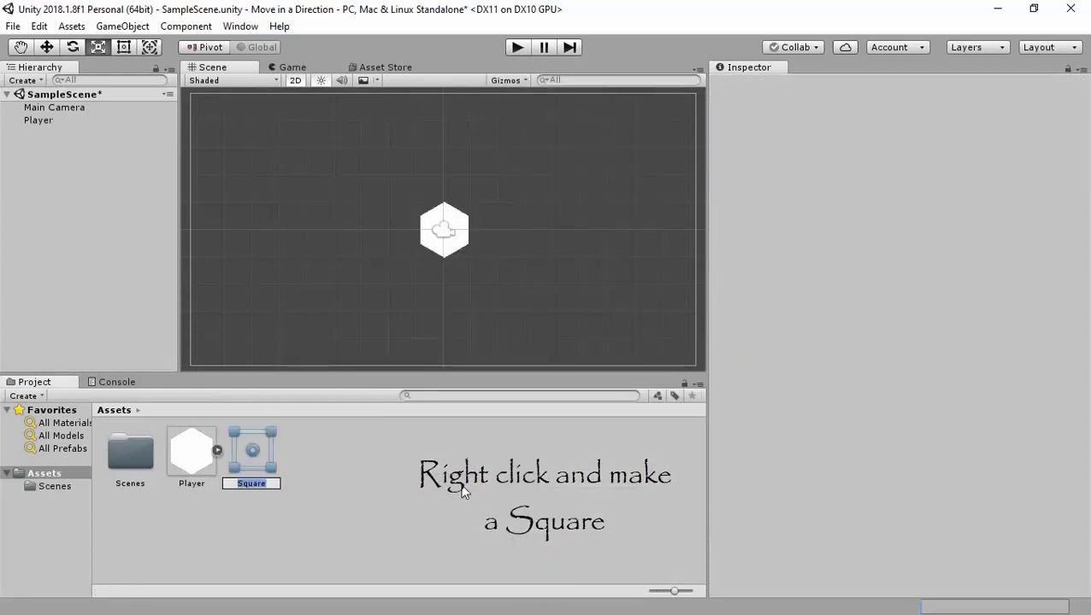
pyautogui.write('Wall')
pyautogui.press('Return')
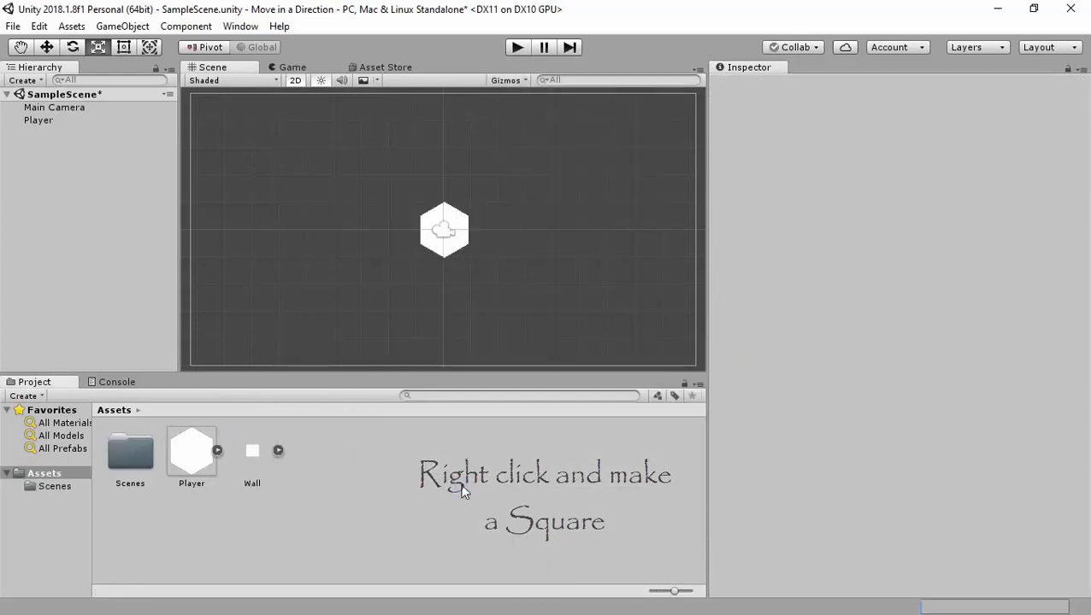
pyautogui.moveTo(256, 457)
pyautogui.mouseDown()
pyautogui.moveTo(241, 374)
pyautogui.moveTo(205, 358)
pyautogui.mouseUp()
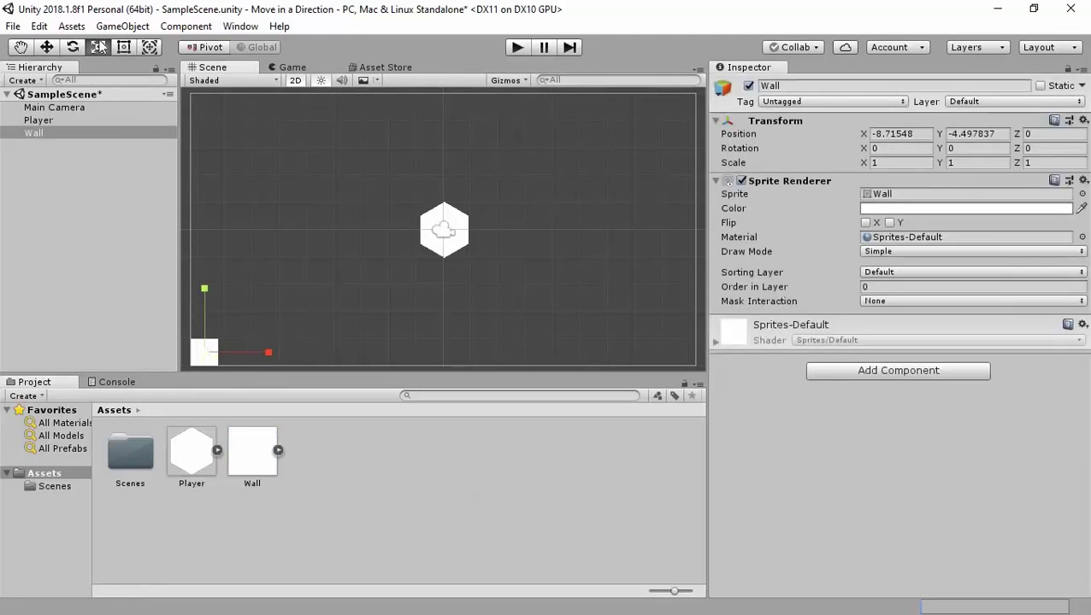
# Stretch the Wall with the Rect Tool to about 10.03 Y scale and rename it LeftWall
pyautogui.click(123, 47)
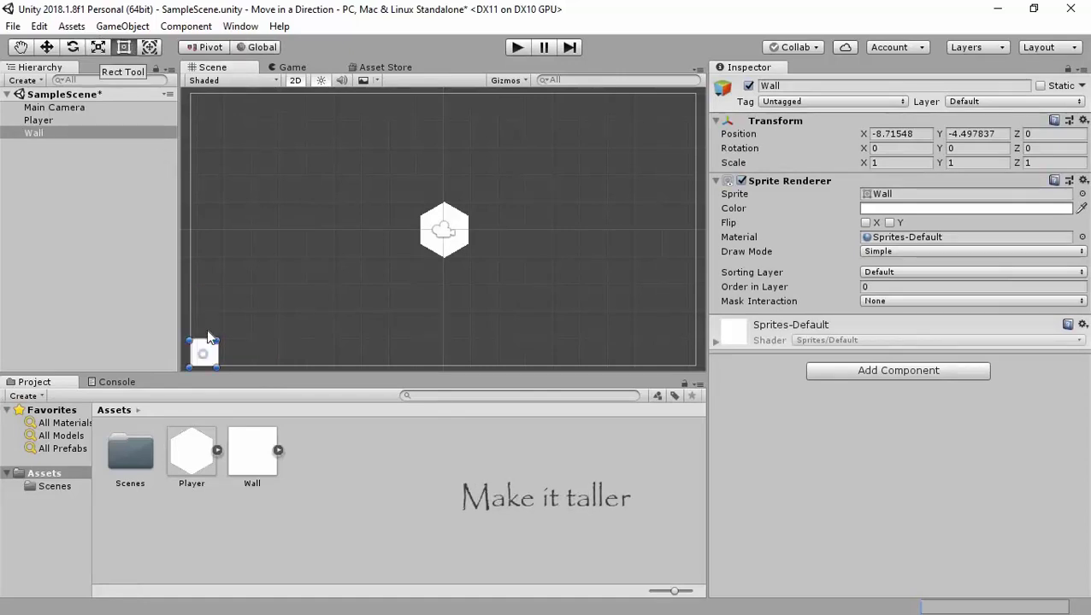
pyautogui.moveTo(205, 339); pyautogui.dragTo(204, 93)
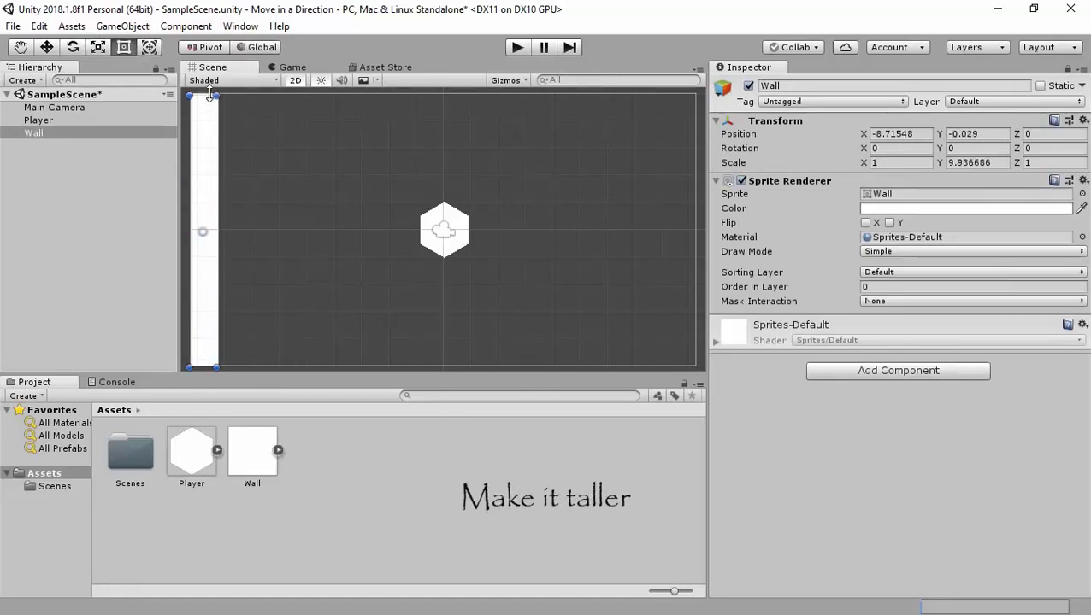
pyautogui.click(822, 88)
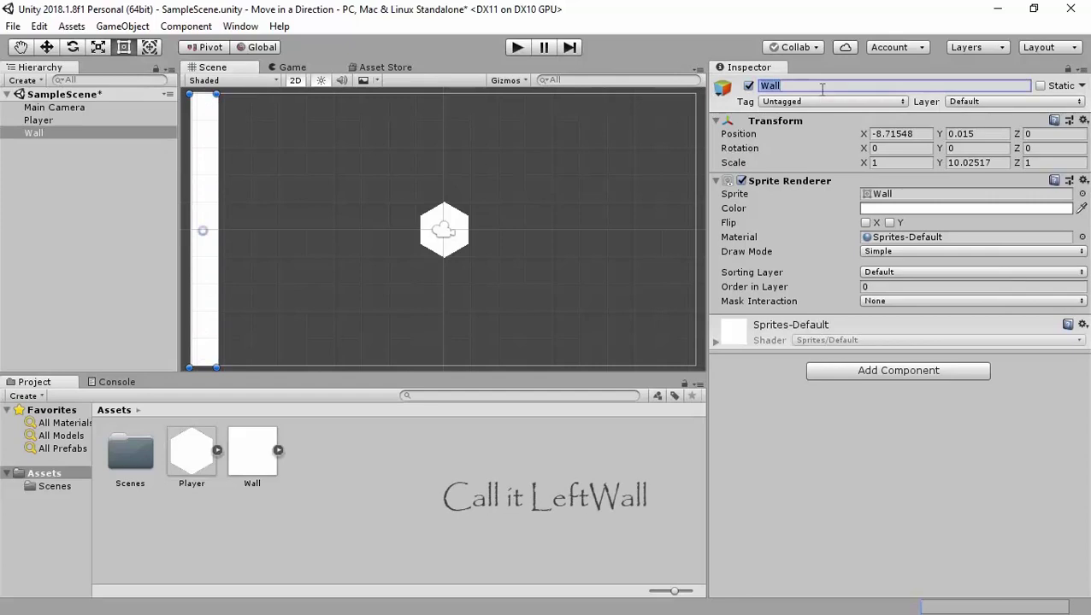
pyautogui.write('Left')
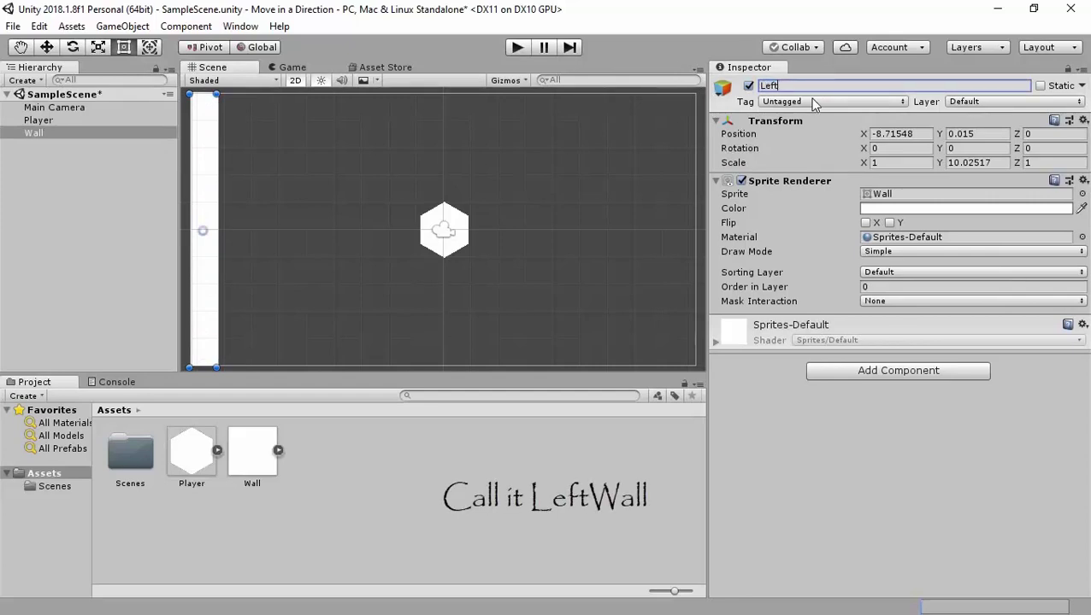
pyautogui.write('Wall')
pyautogui.press('Return')
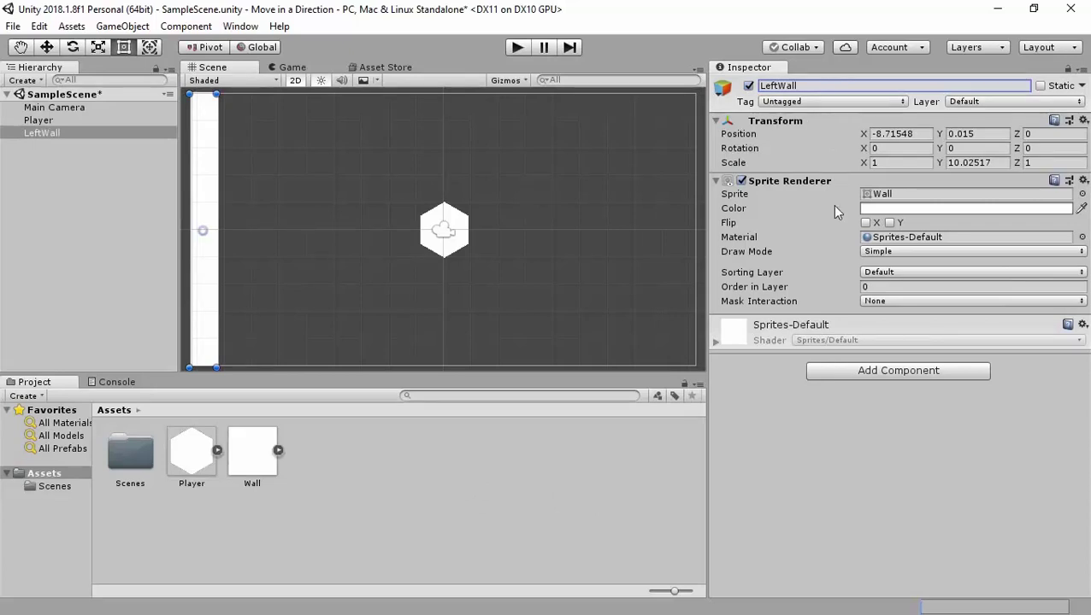
pyautogui.click(896, 370)
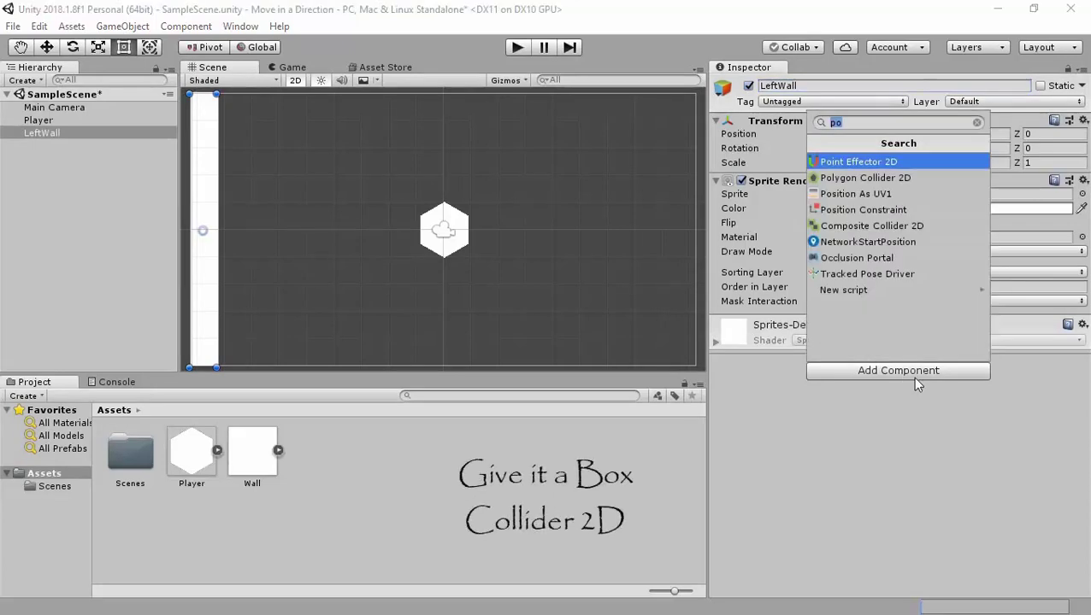
# Add a Box Collider 2D and a Rigidbody 2D with Body Type Static to LeftWall
pyautogui.write('b')
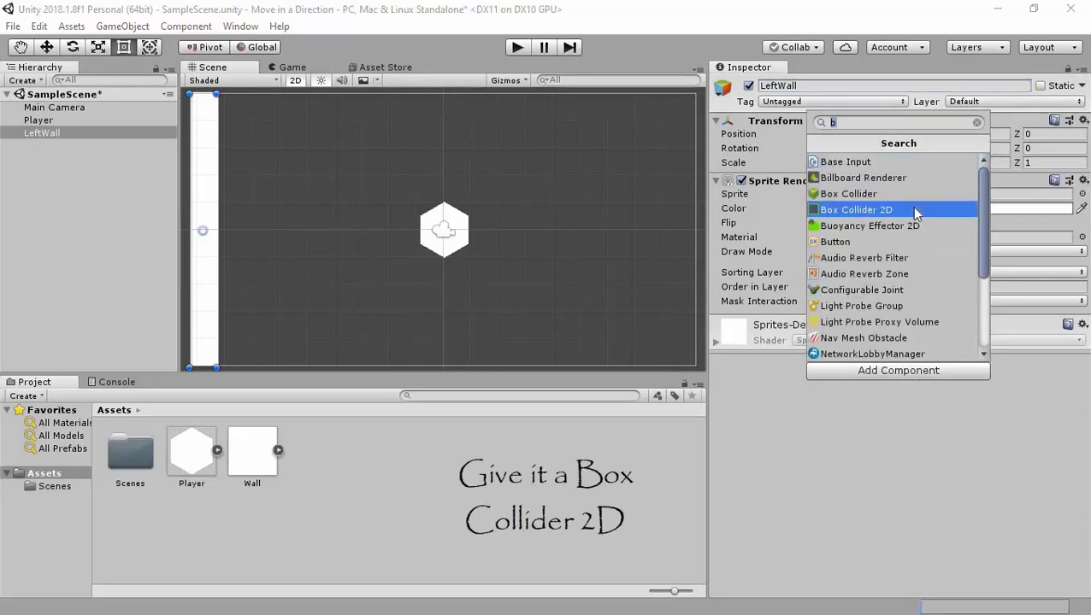
pyautogui.click(913, 210)
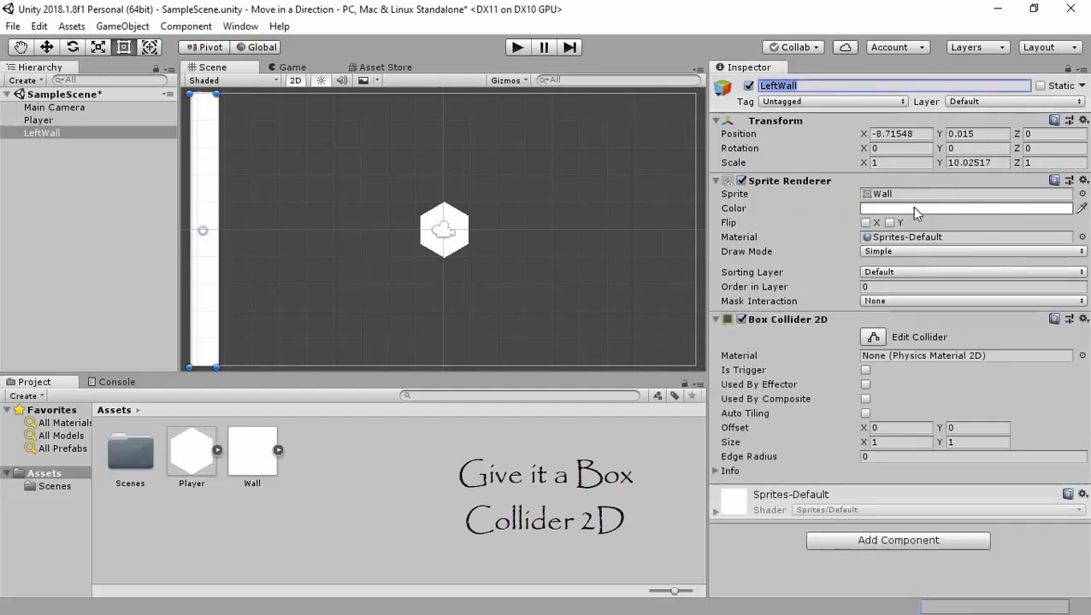
pyautogui.click(866, 542)
pyautogui.write('r')
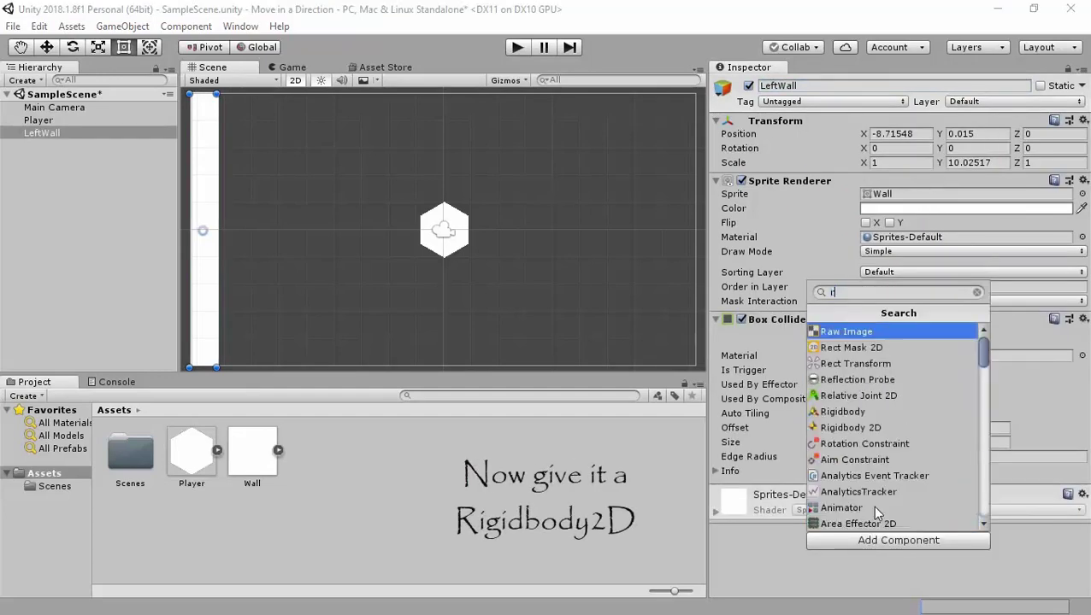
pyautogui.click(851, 427)
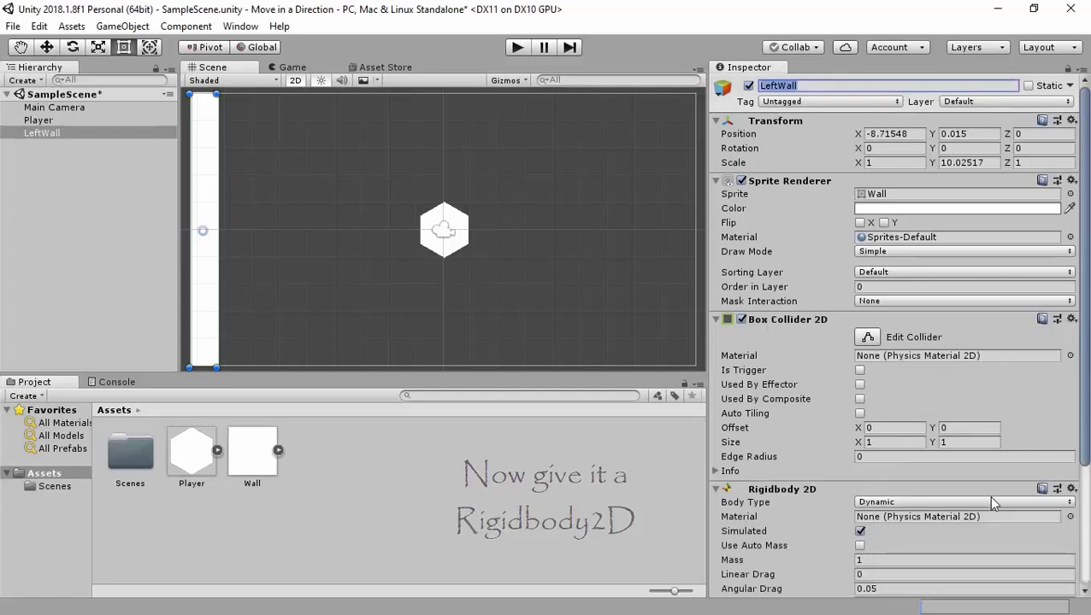
pyautogui.scroll(-2, 1013, 508)
pyautogui.scroll(-2, 1012, 508)
pyautogui.click(906, 358)
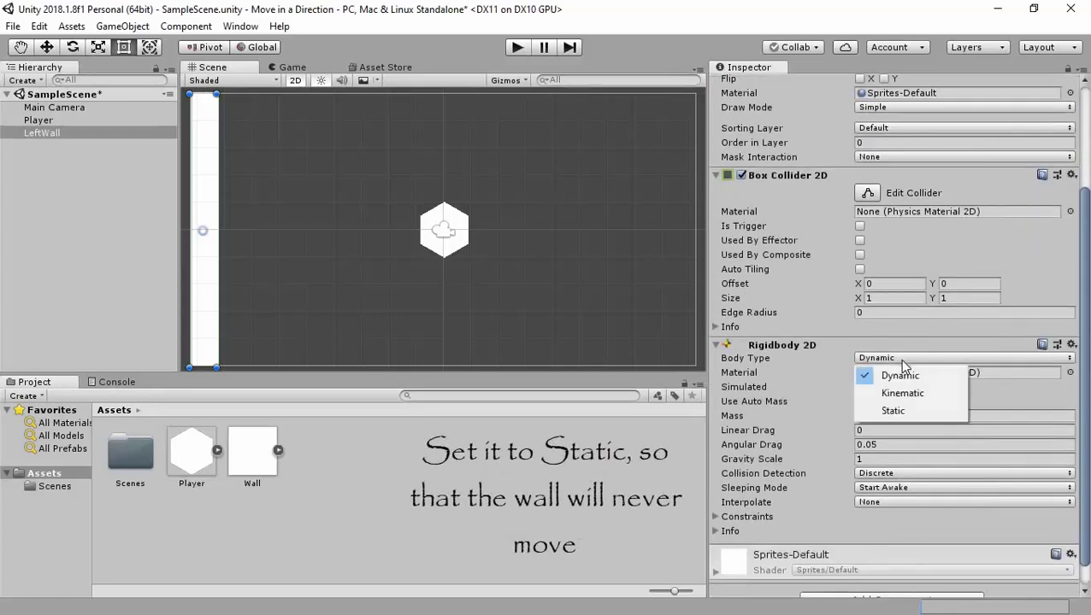
pyautogui.click(907, 414)
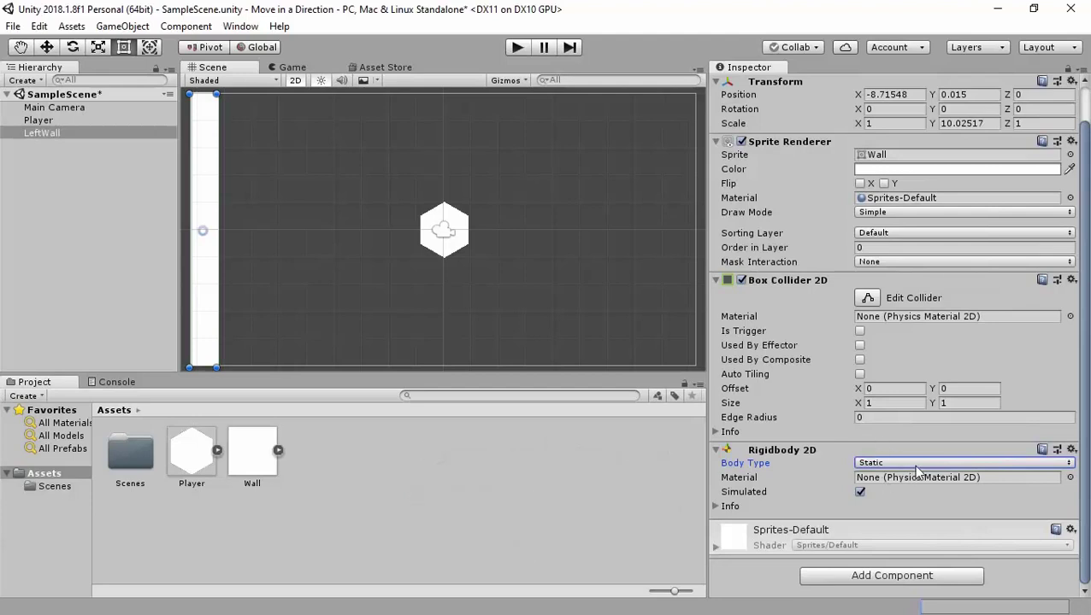
pyautogui.scroll(2, 916, 470)
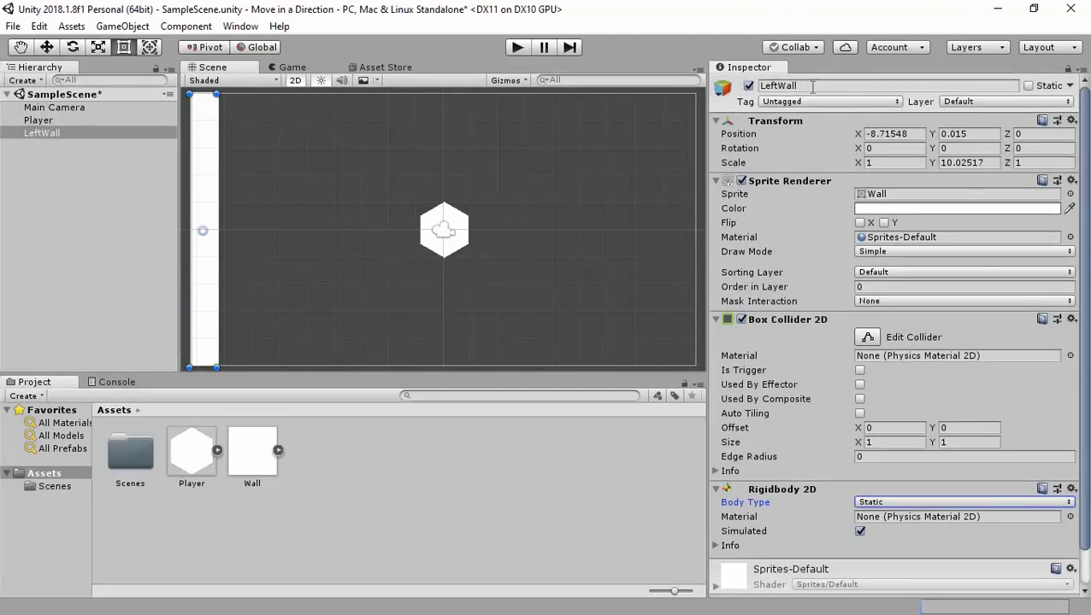
# Set LeftWall's Sprite Renderer colour to bright blue (1490F1)
pyautogui.click(879, 208)
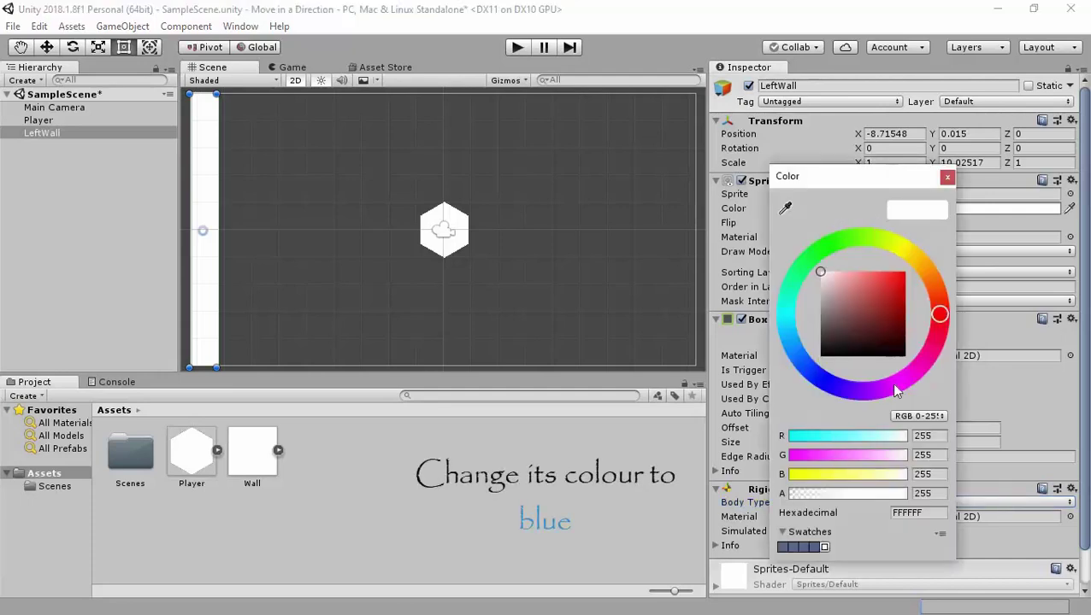
pyautogui.click(789, 346)
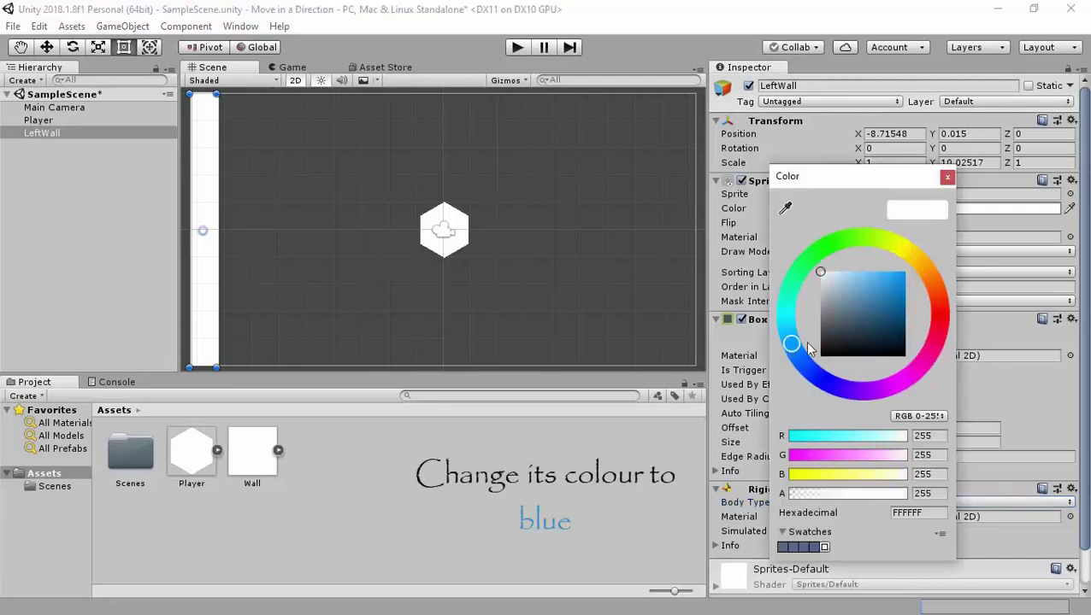
pyautogui.click(896, 295)
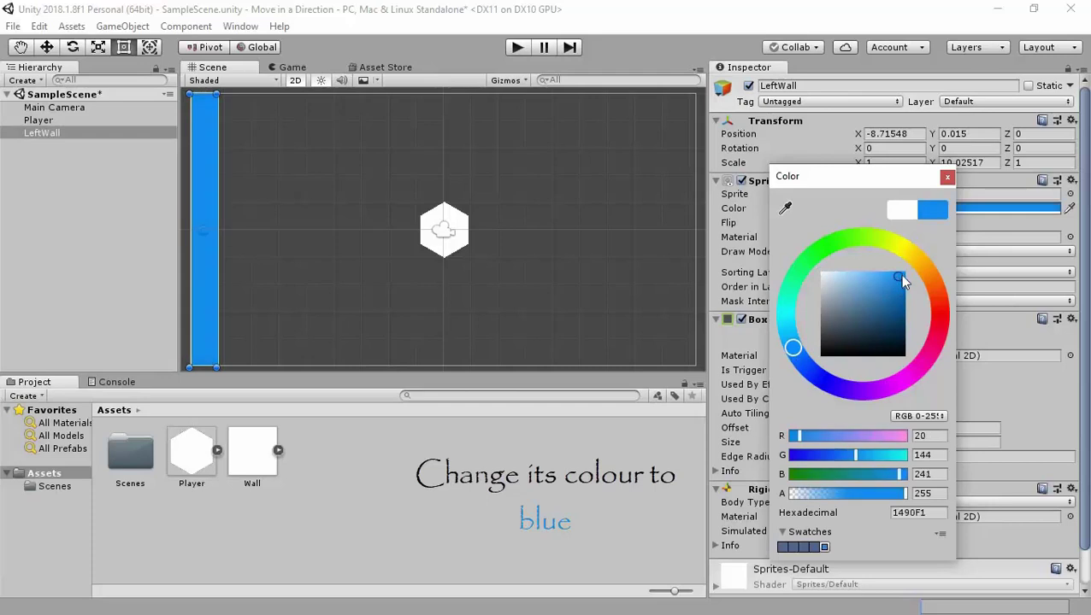
pyautogui.click(947, 177)
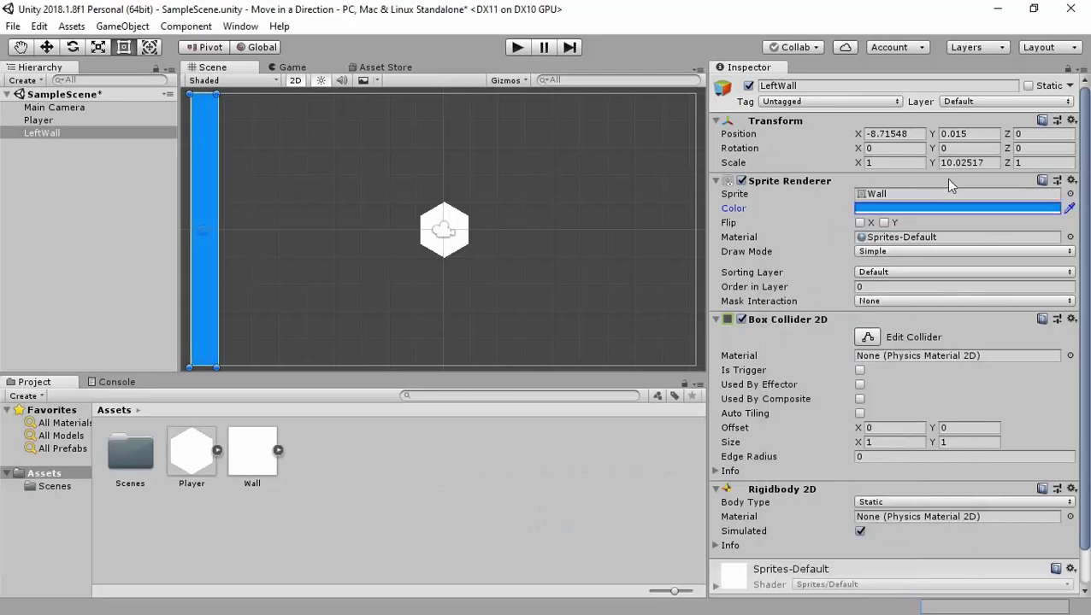
pyautogui.click(91, 130)
# Duplicate LeftWall, rename the copy RightWall, and set its X position to 8.71548
pyautogui.hotkey('ctrl', 'd')
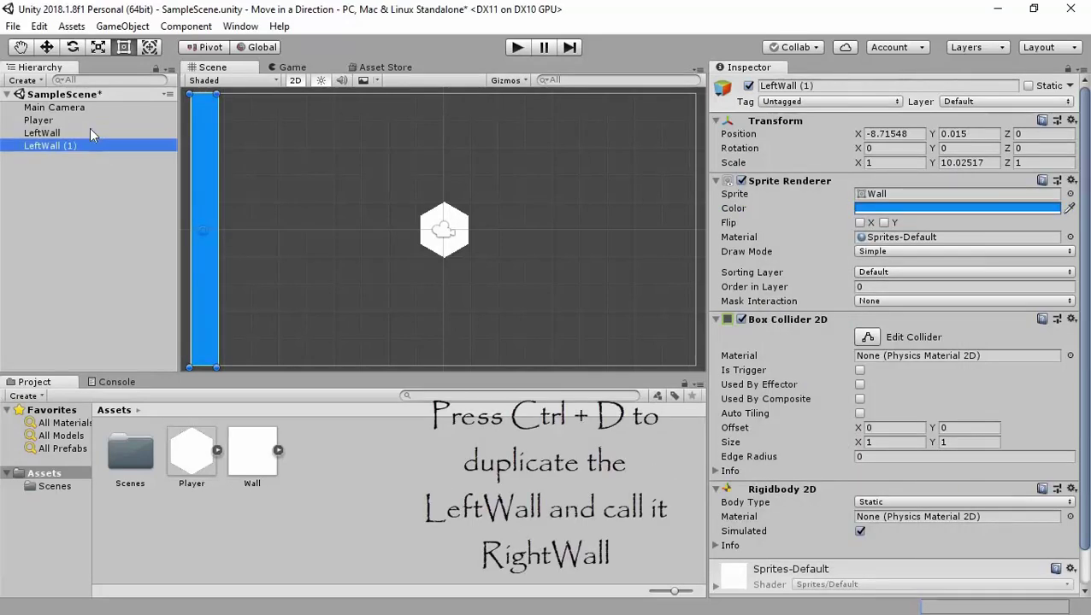
pyautogui.click(803, 83)
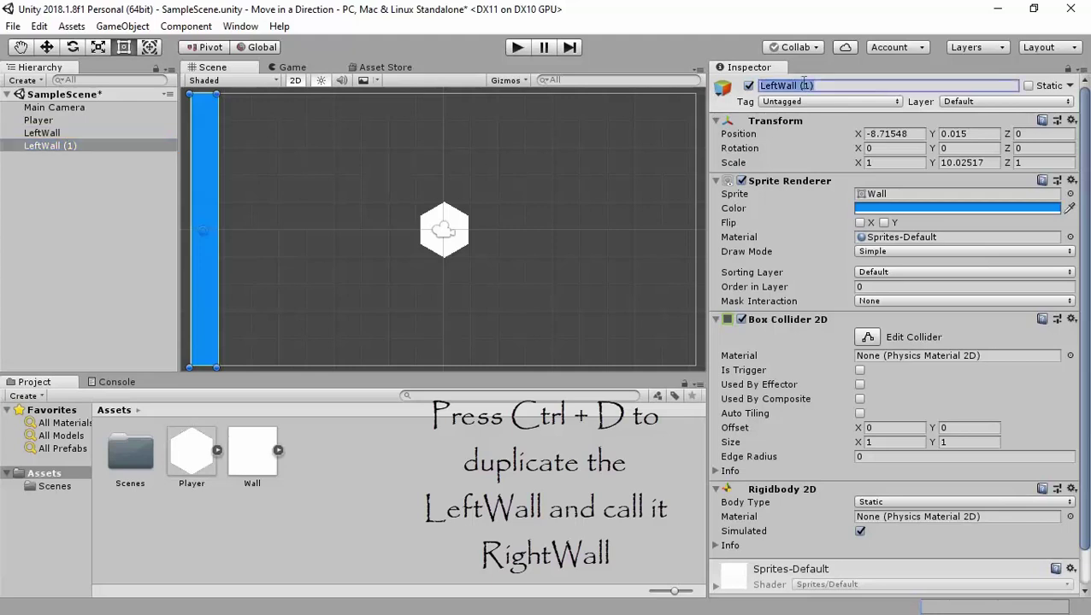
pyautogui.write('RightWall')
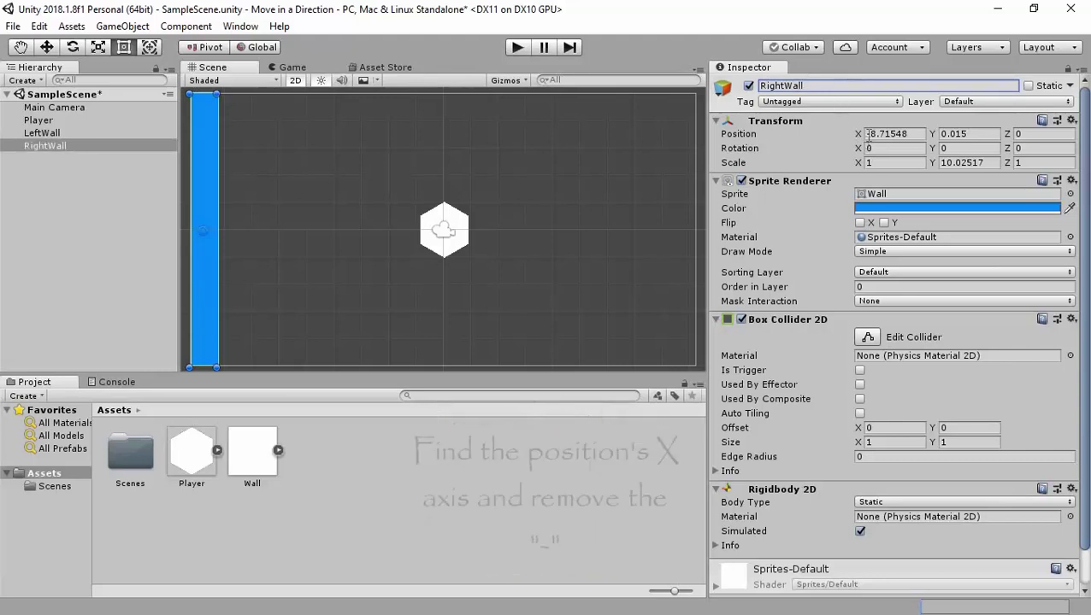
pyautogui.click(872, 134)
pyautogui.click(872, 134)
pyautogui.press('BackSpace')
pyautogui.press('Return')
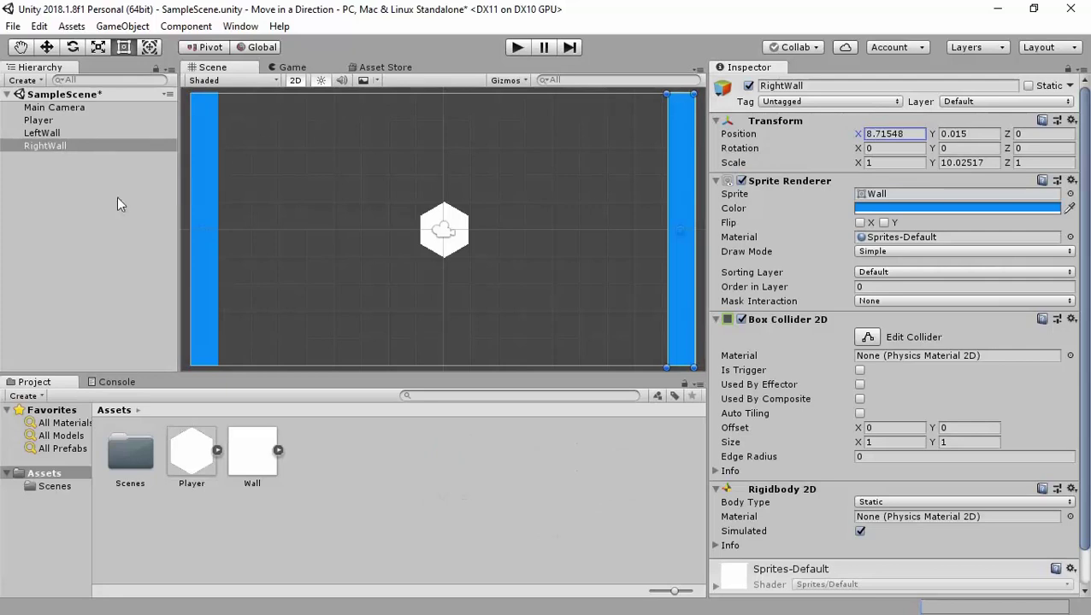
# Create a C# script named Movement in Assets and select it
pyautogui.click(362, 459)
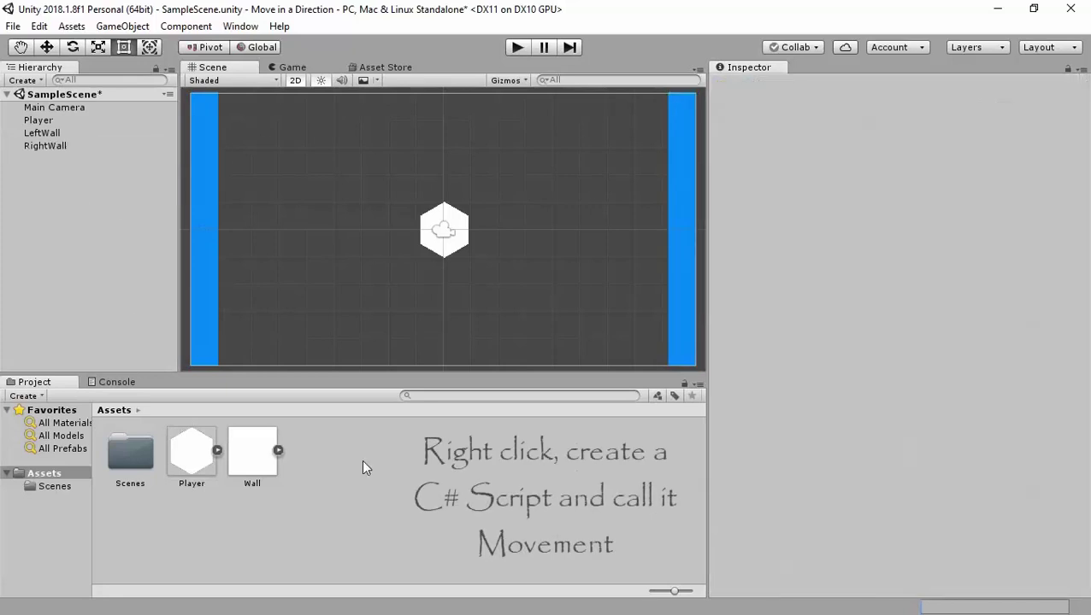
pyautogui.rightClick(361, 459)
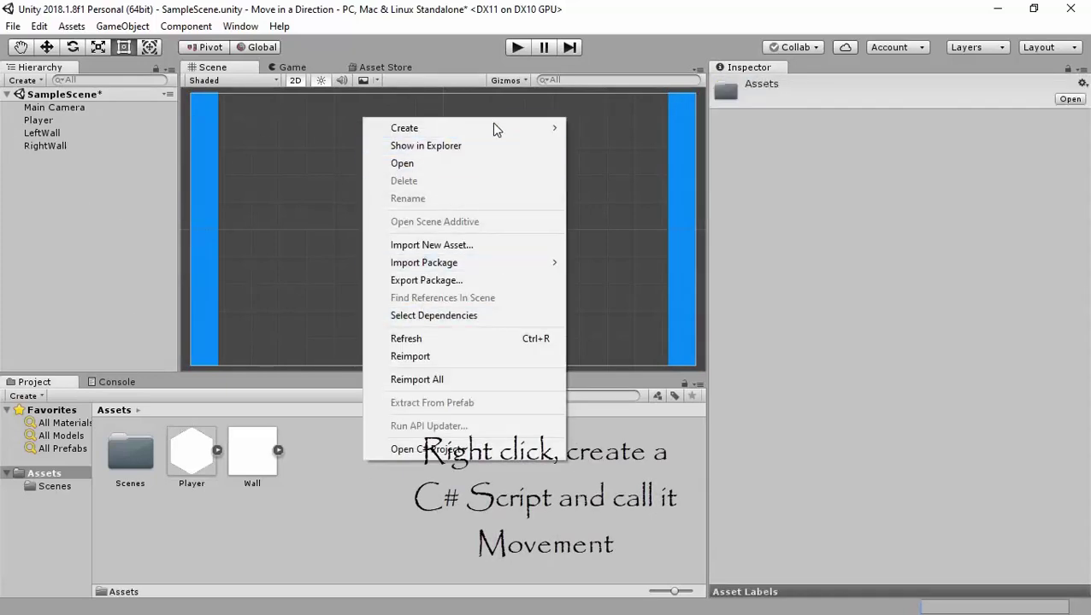
pyautogui.moveTo(500, 128)
pyautogui.click(631, 91)
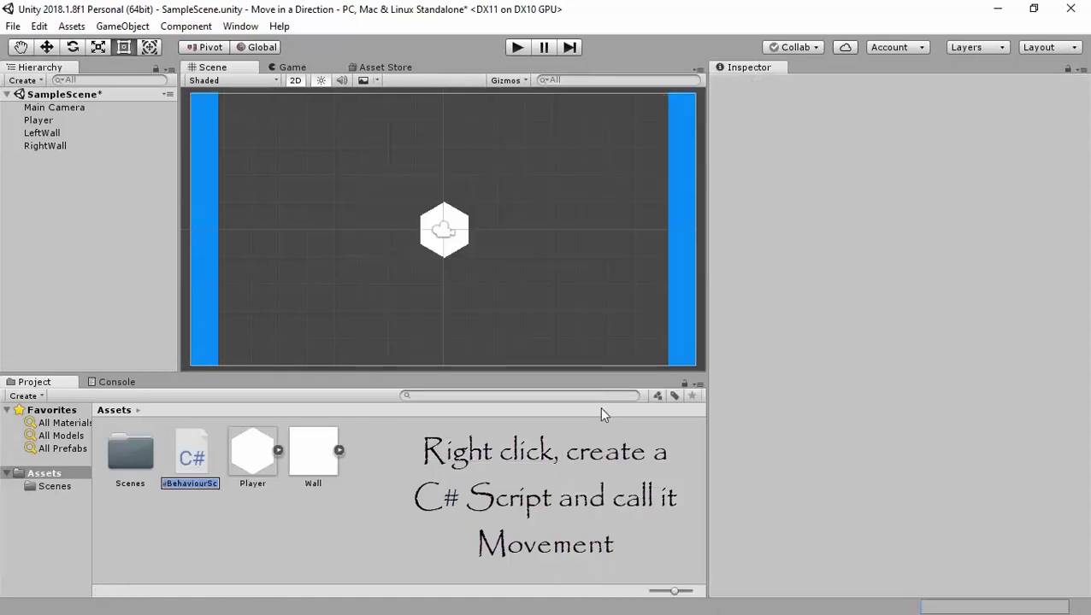
pyautogui.write('Movement')
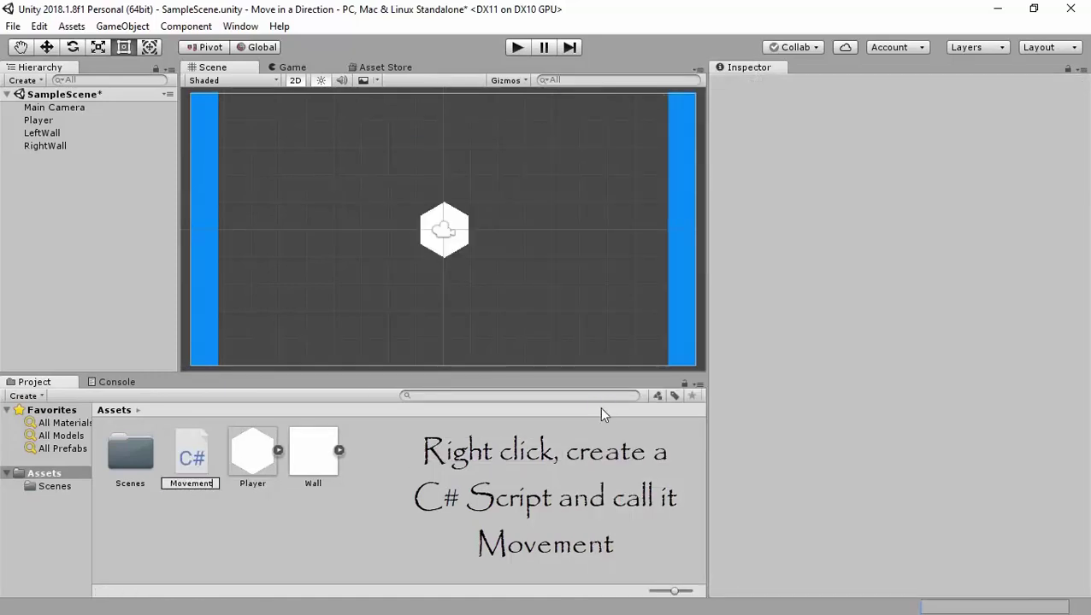
pyautogui.press('Return')
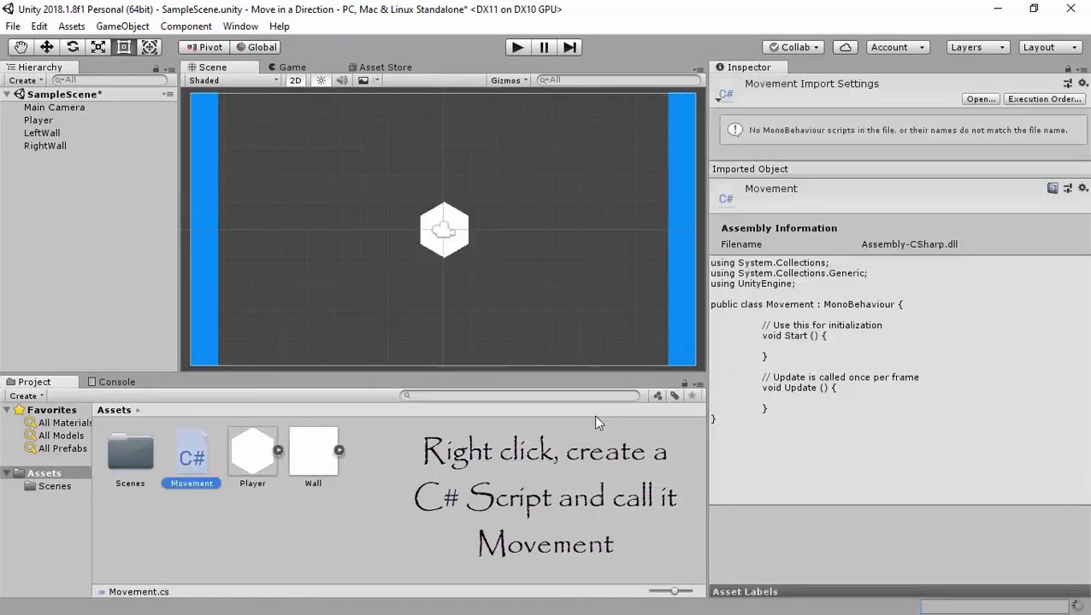
pyautogui.click(384, 537)
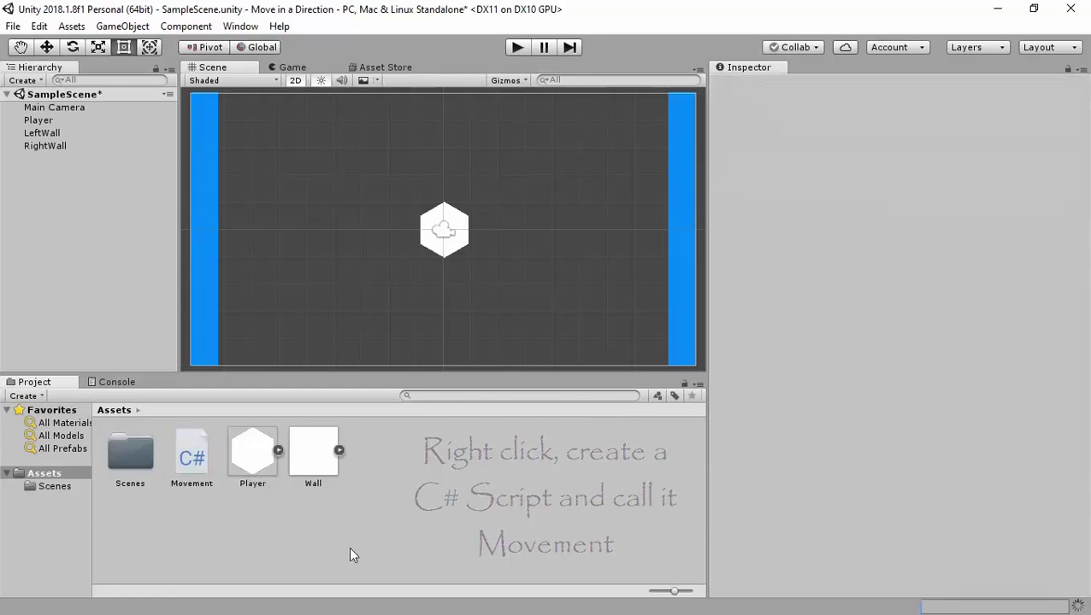
pyautogui.click(187, 468)
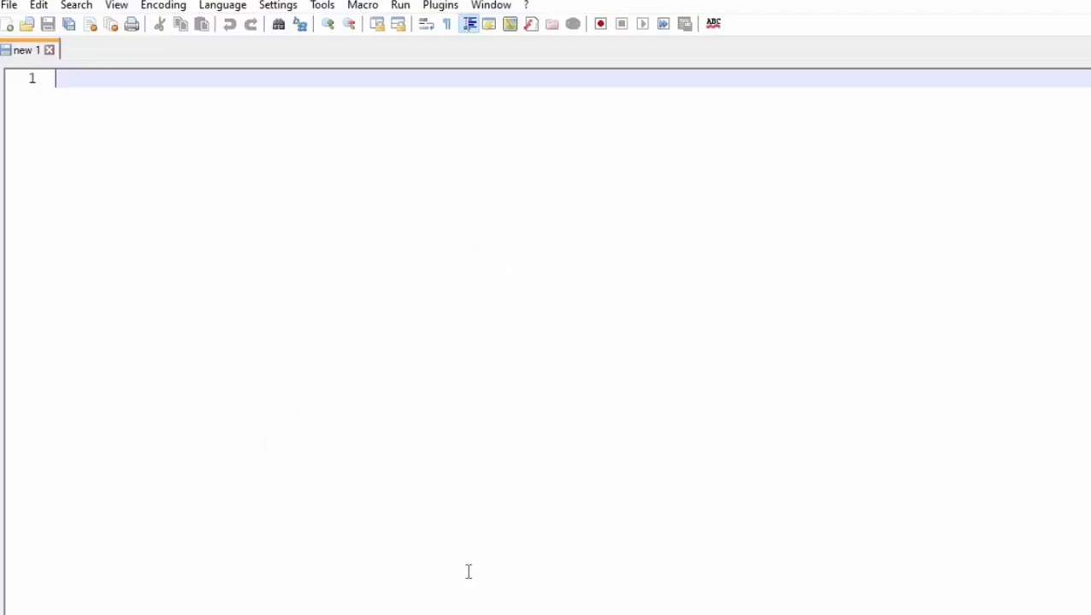
# Delete the trailing empty line and select the Start and Update methods on lines 7–15
pyautogui.click(116, 491)
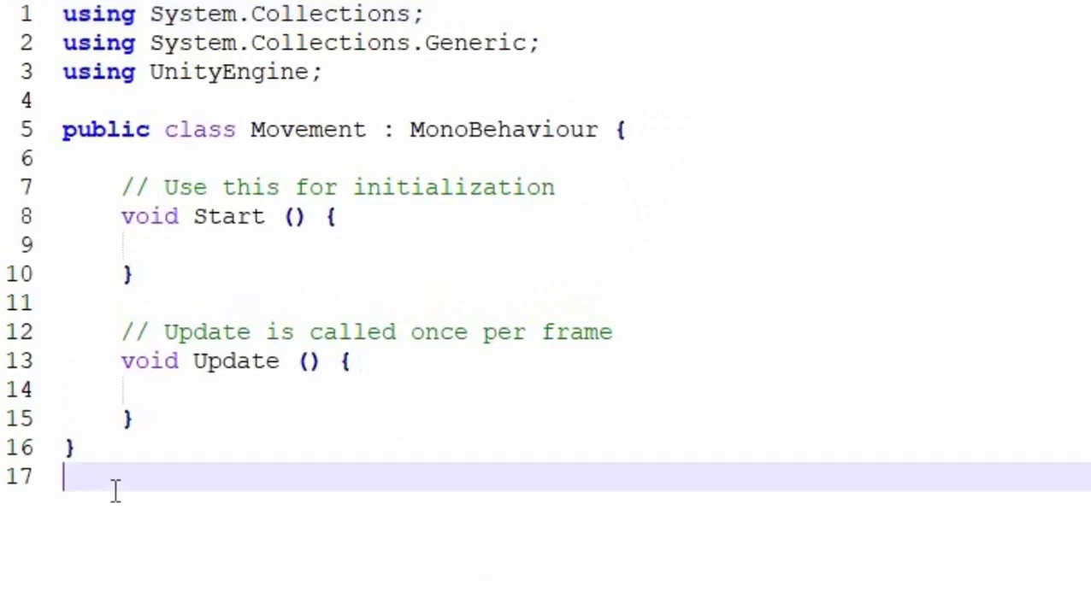
pyautogui.press('BackSpace')
pyautogui.moveTo(204, 419); pyautogui.dragTo(89, 187)
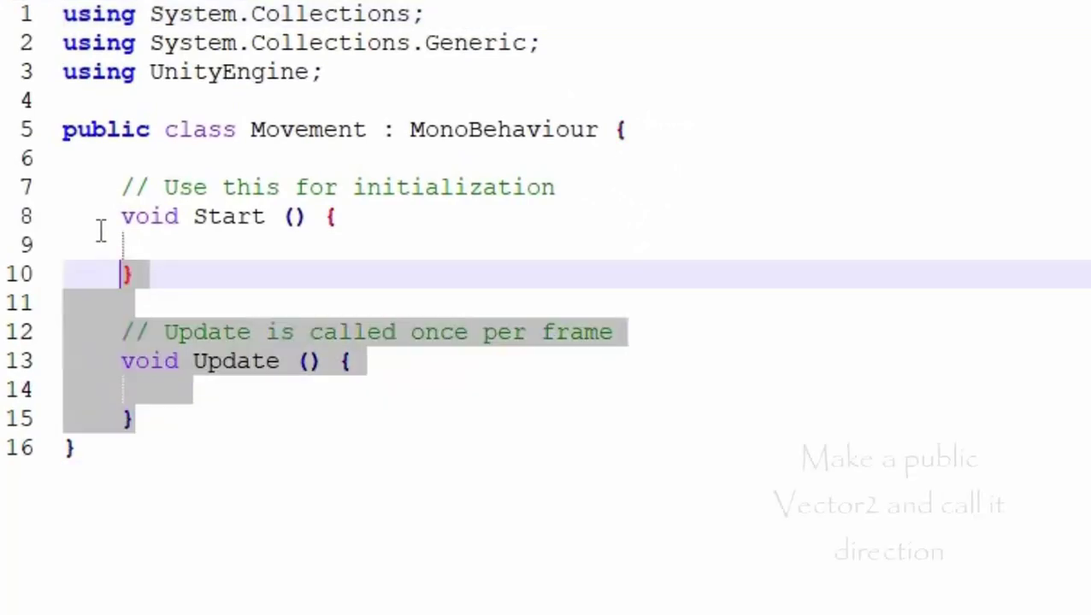
# Replace them with fields 'public Vector2 direction', 'public int speed;' and 'public Rigidbody2D rb;'
pyautogui.write('p')
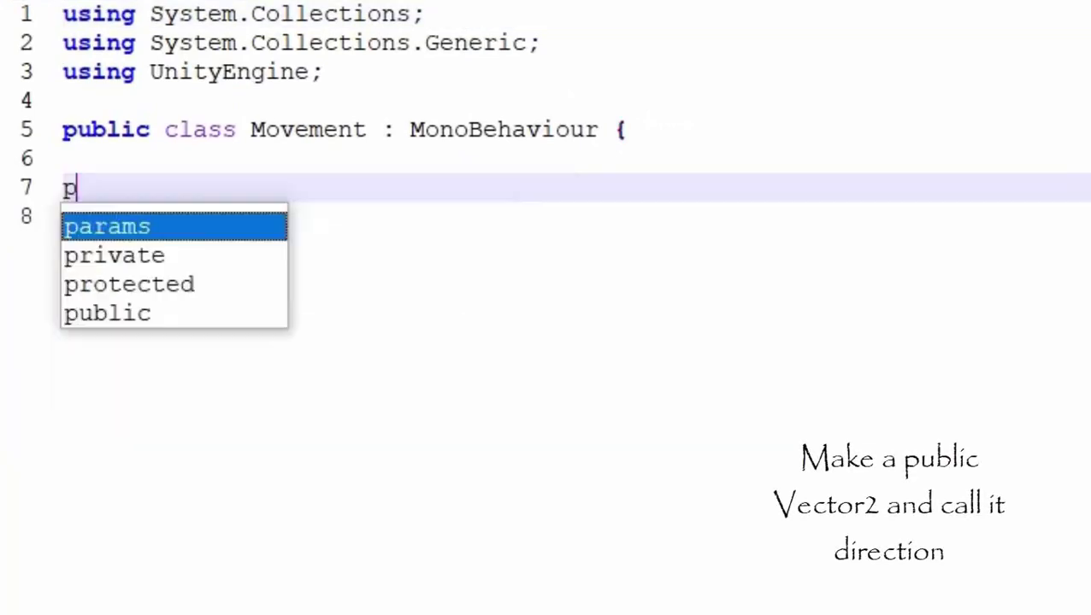
pyautogui.write('ublic Vec')
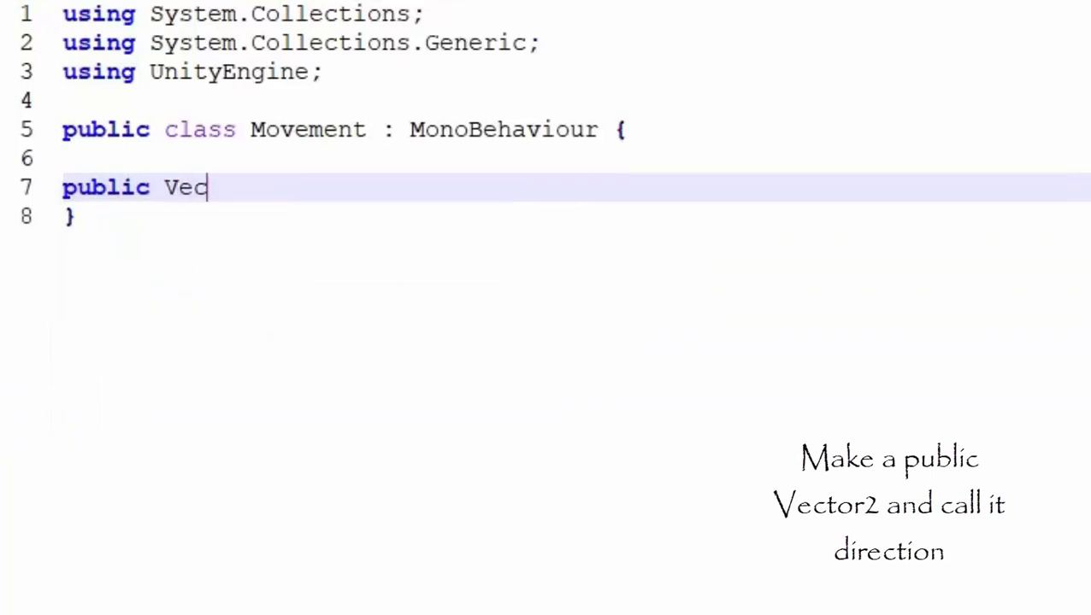
pyautogui.write('tor2 ')
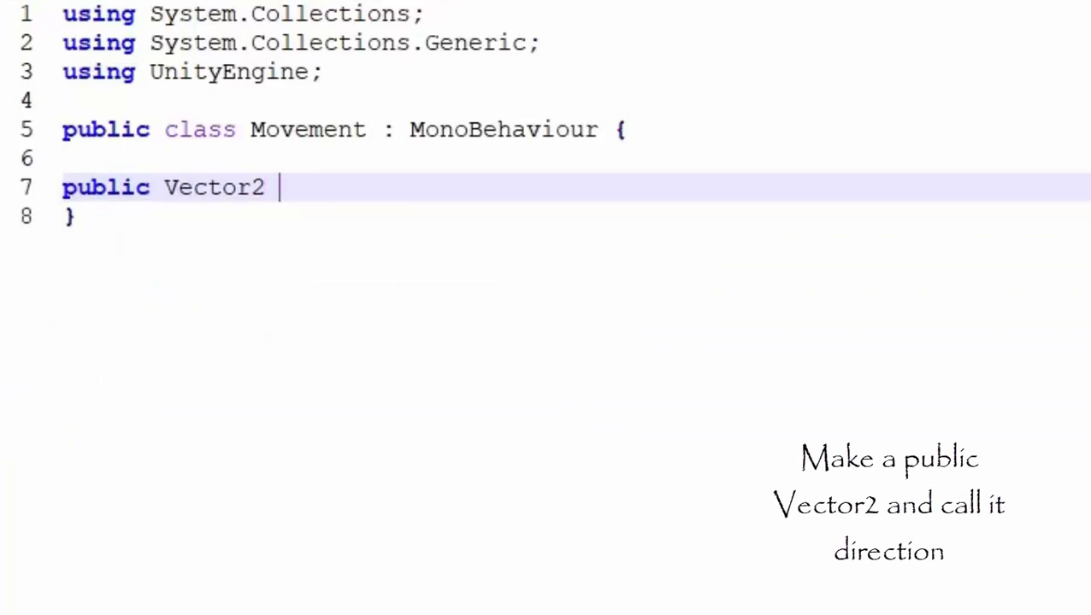
pyautogui.write('direction;')
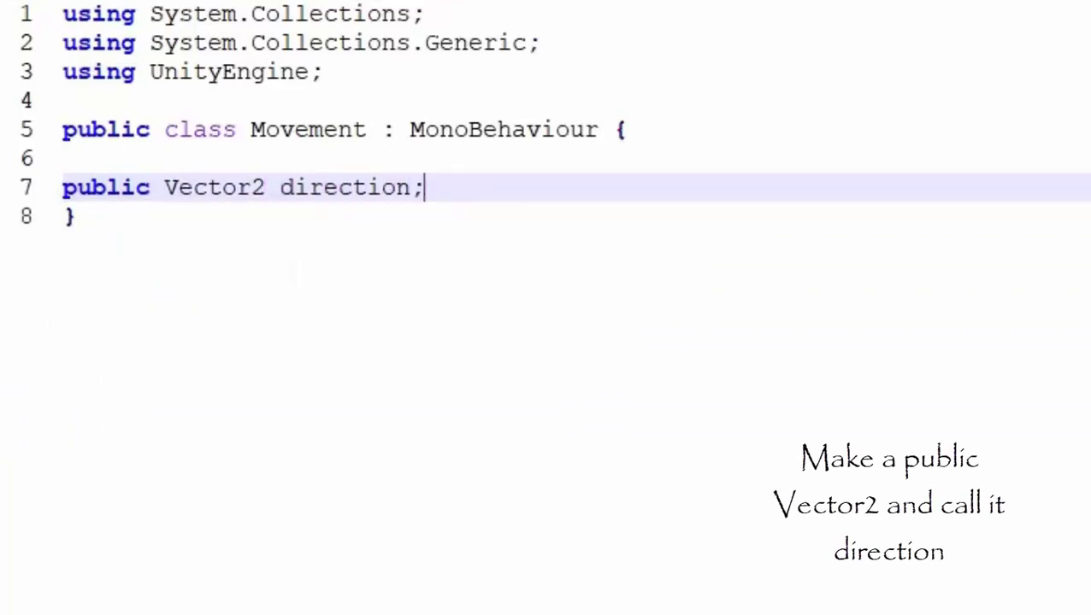
pyautogui.press('Return')
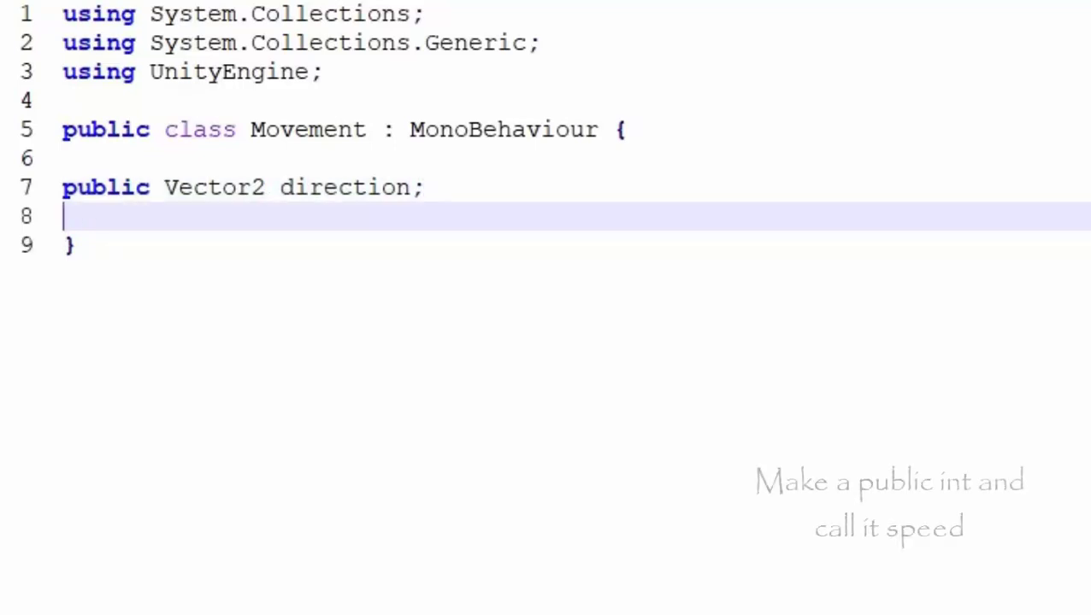
pyautogui.write('public int sp')
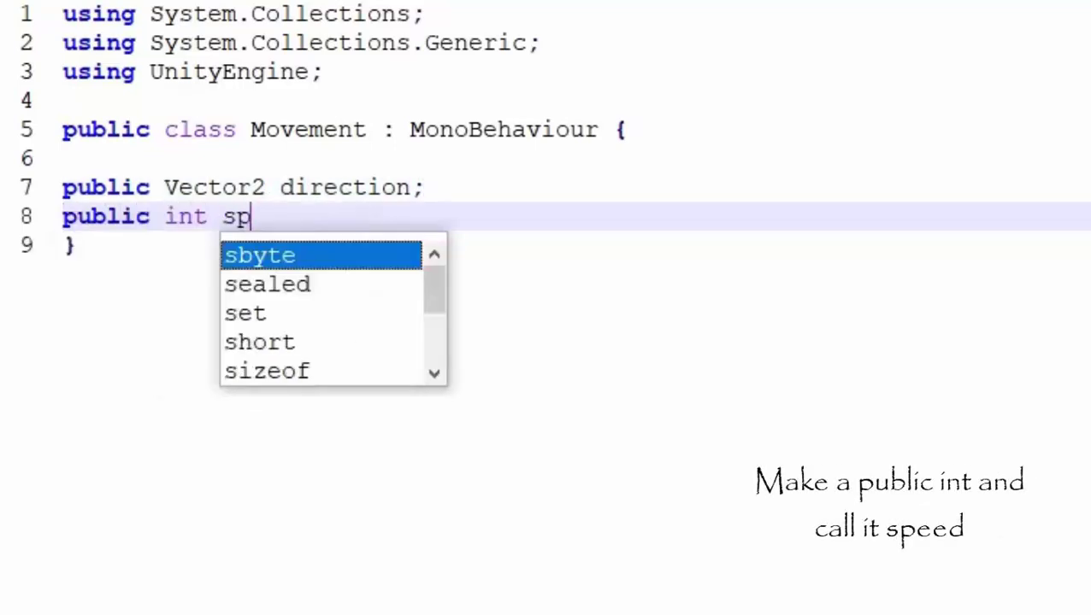
pyautogui.write('eed;')
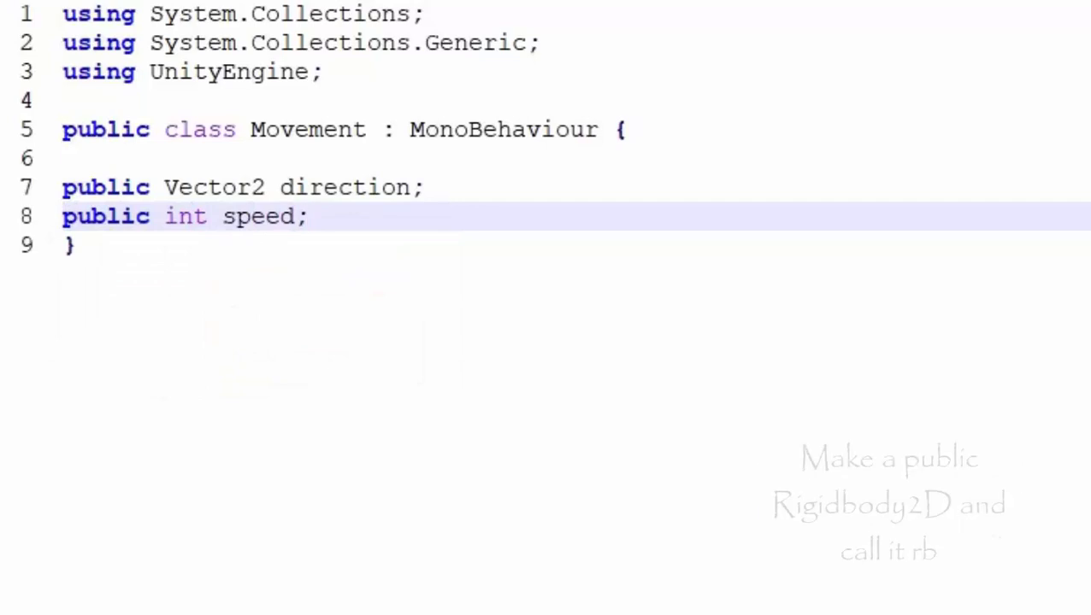
pyautogui.press('Return')
pyautogui.write('pu')
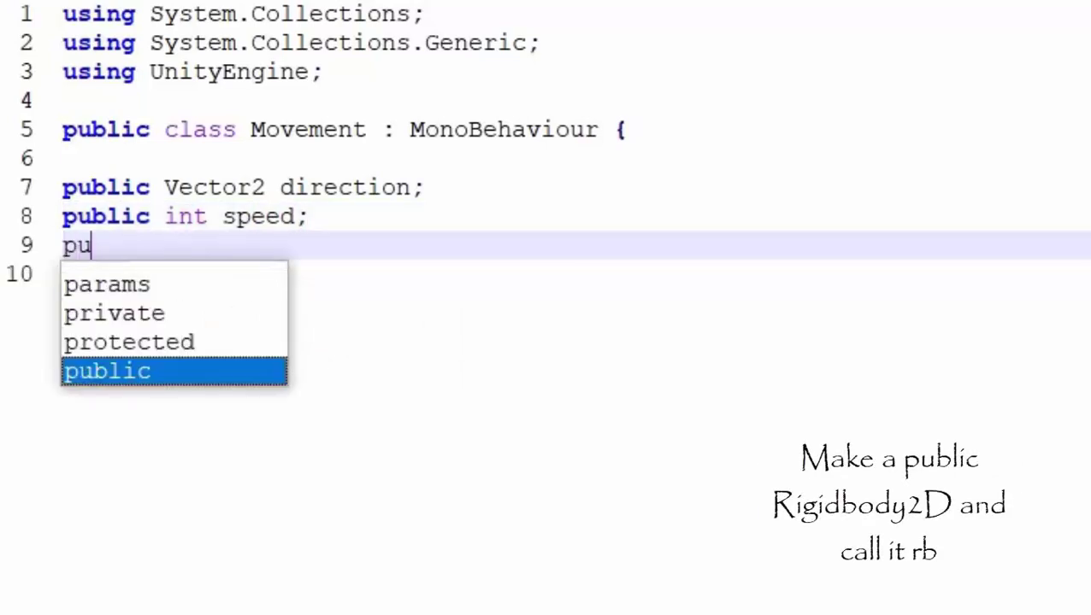
pyautogui.write('blic Ri')
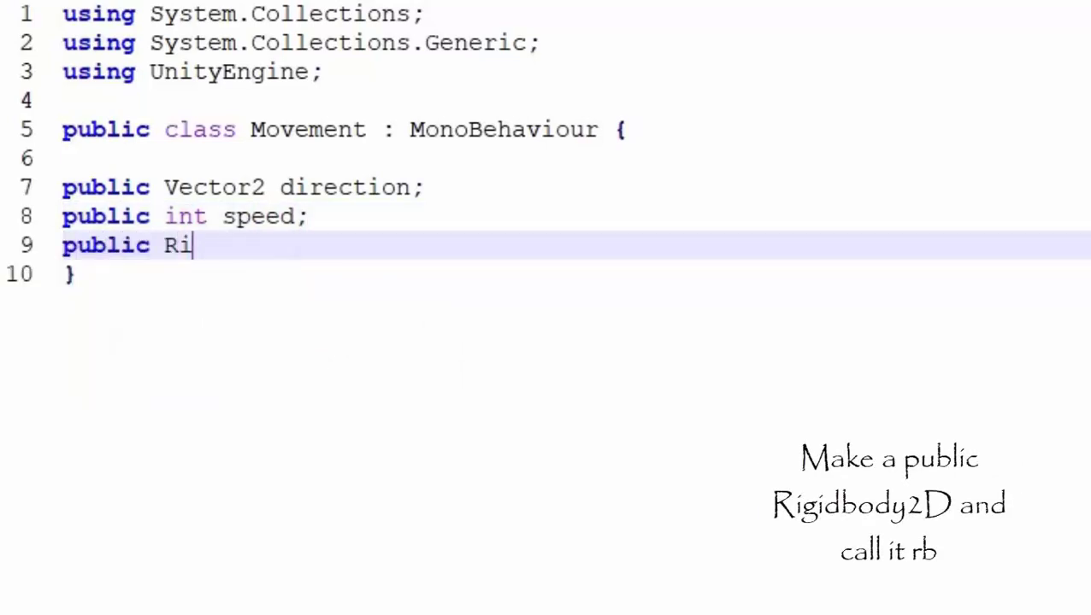
pyautogui.write('gidbody2')
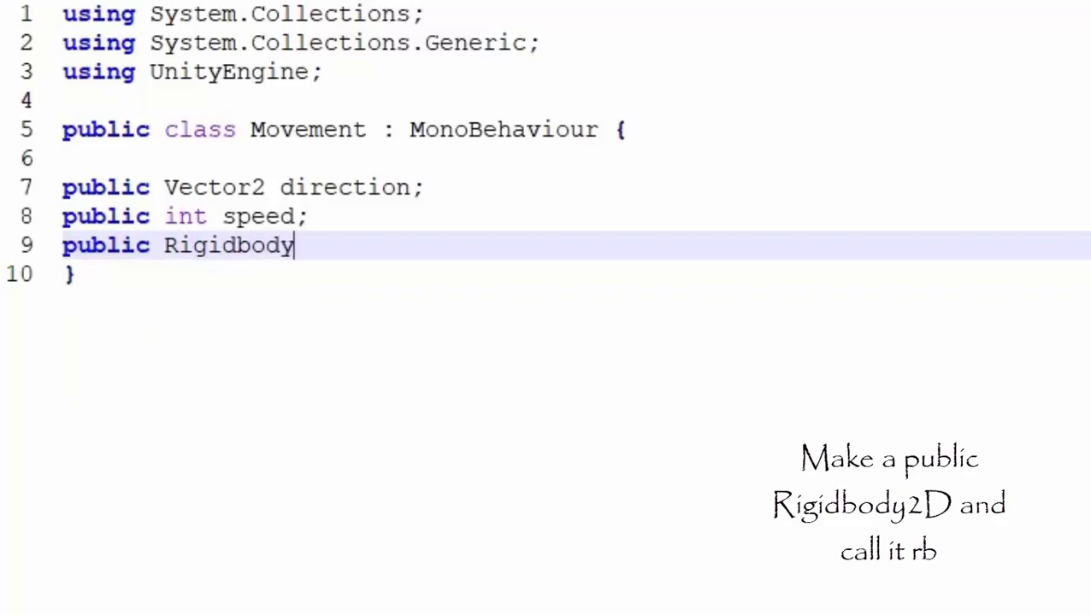
pyautogui.write('D rb')
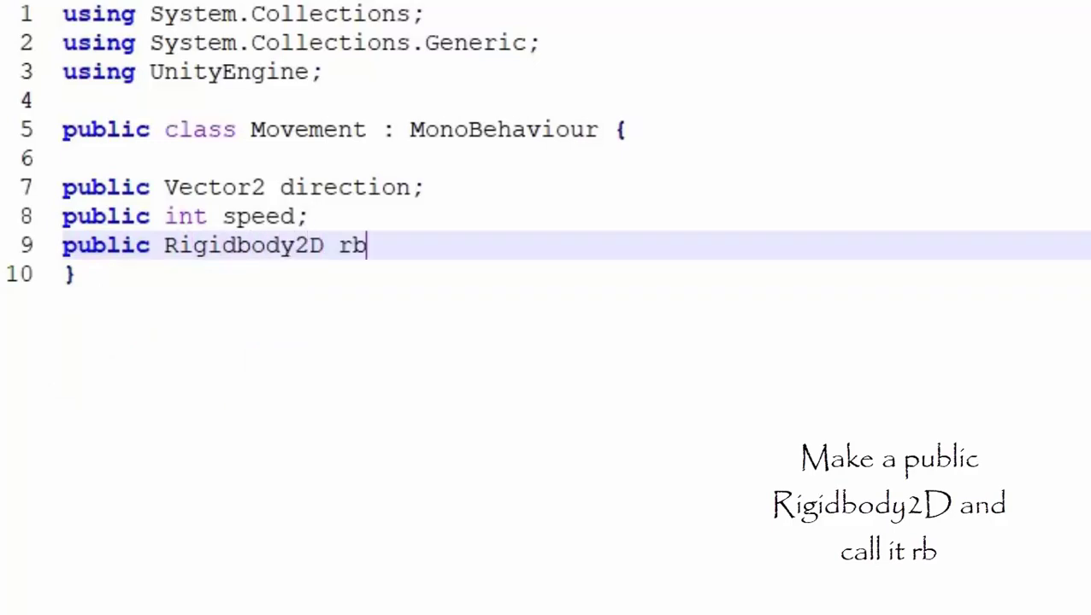
pyautogui.write(';')
pyautogui.press('Return')
pyautogui.press('Return')
# Declare a public void Update() method and open its body with a brace
pyautogui.write('p')
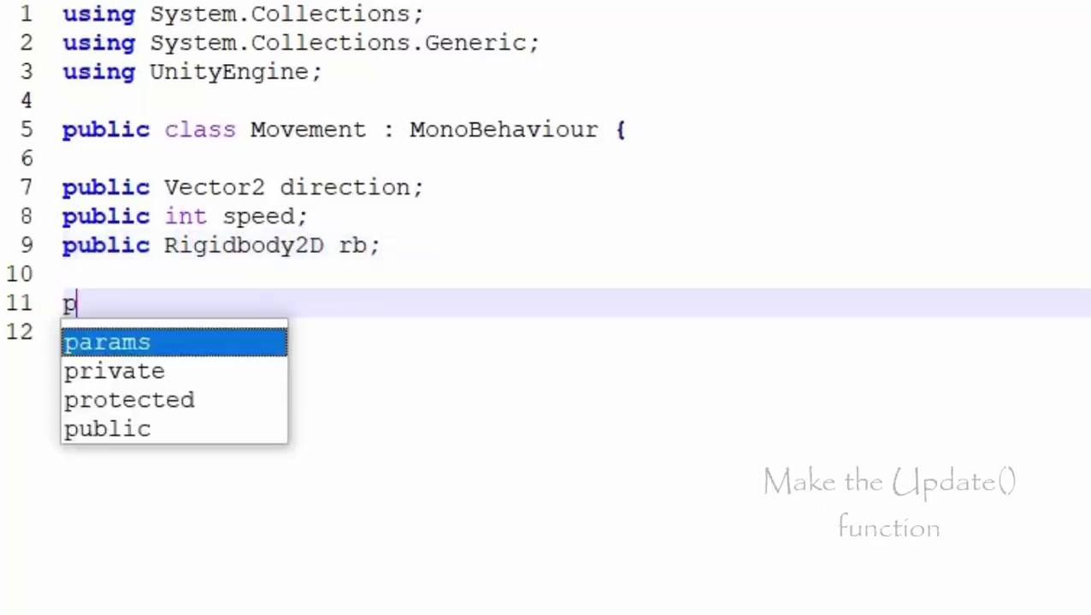
pyautogui.write('ublic void ')
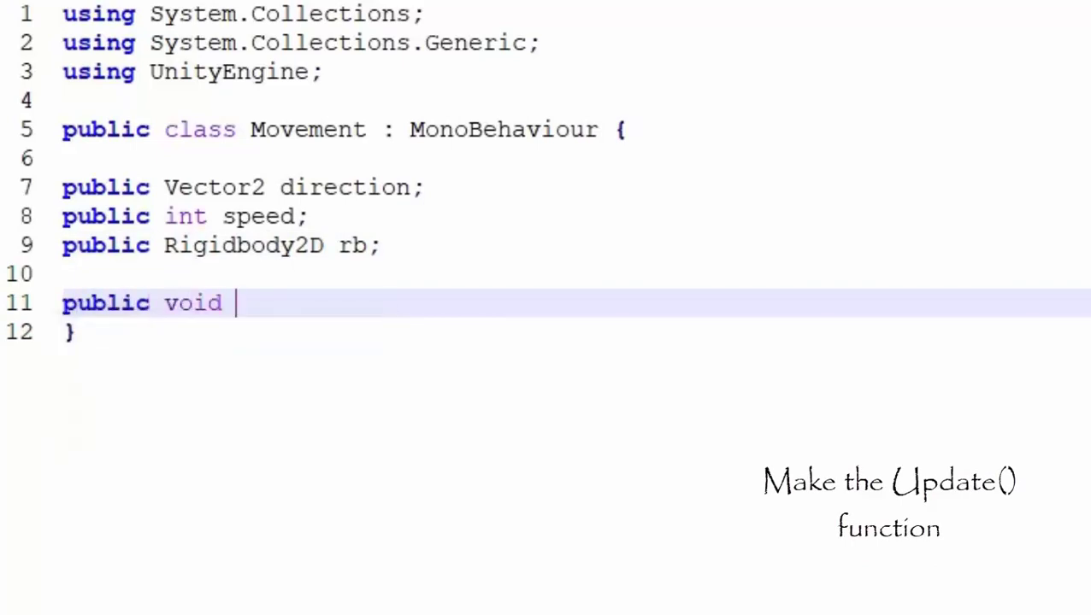
pyautogui.write('Update')
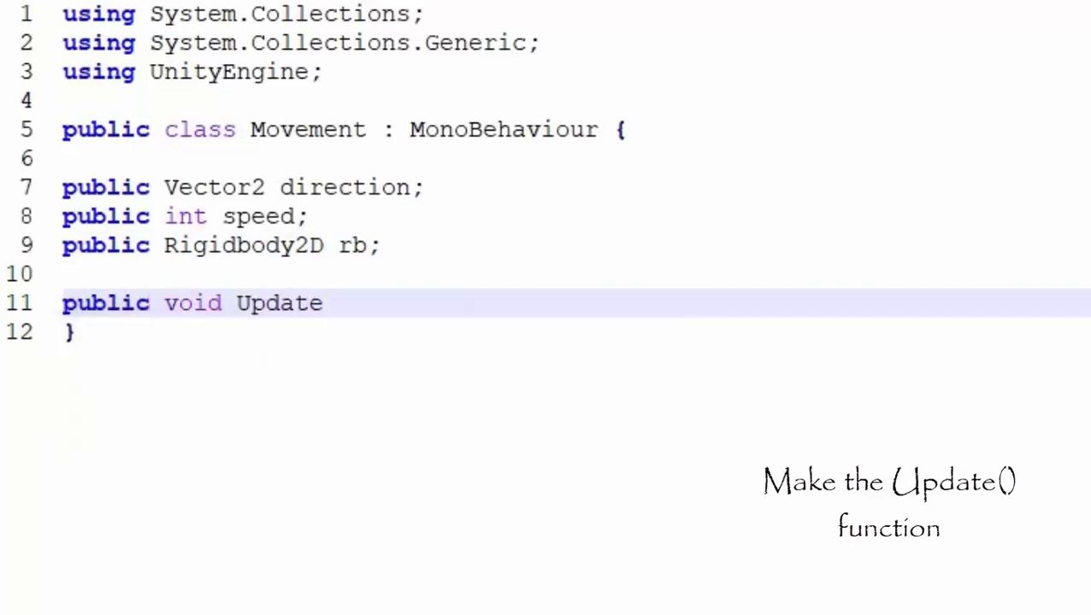
pyautogui.write('()')
pyautogui.press('Return')
pyautogui.write('{')
pyautogui.press('Return')
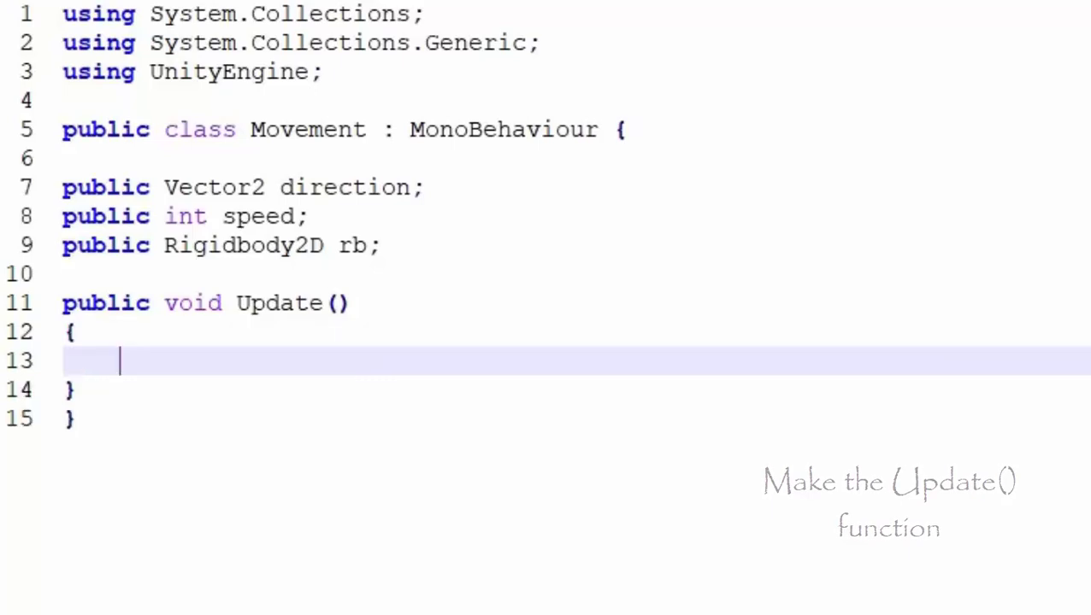
# Add a LeftArrow check setting direction = Vector2.left and rb.velocity = direction * speed
pyautogui.write('if(')
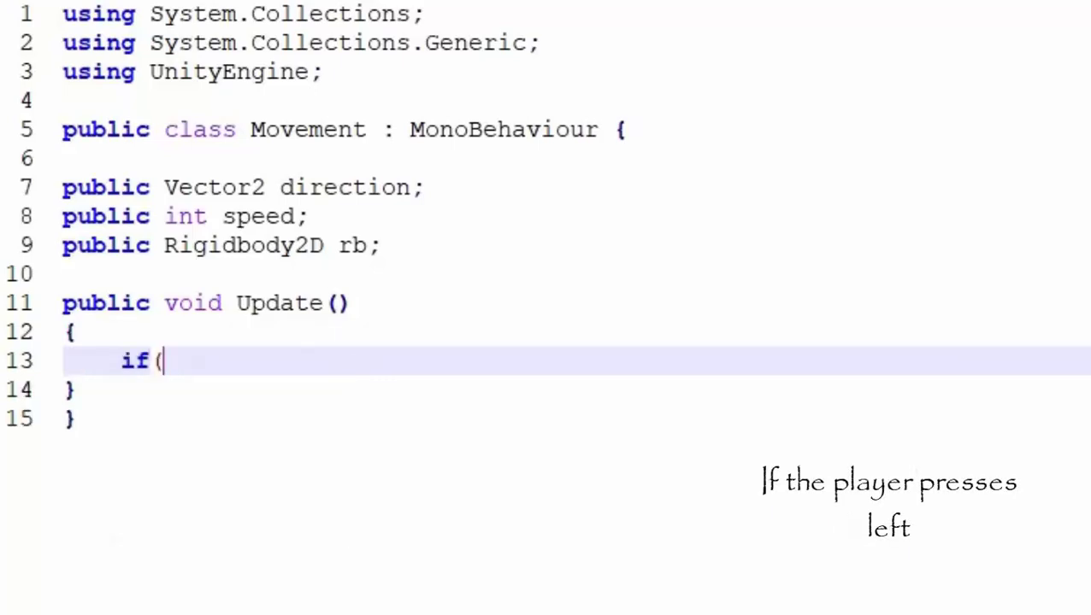
pyautogui.write('Input')
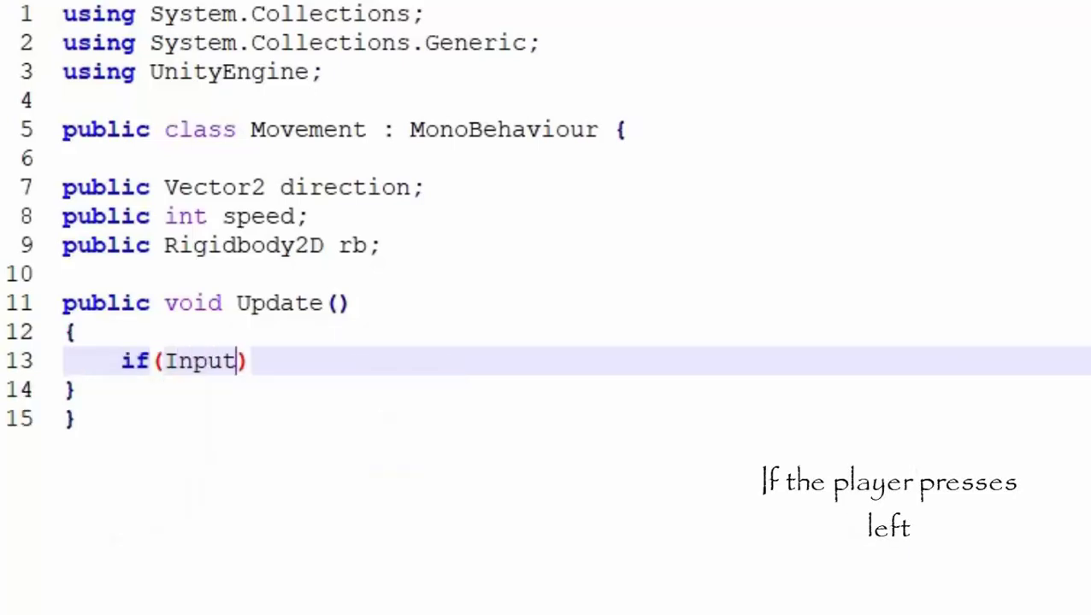
pyautogui.write('.Get')
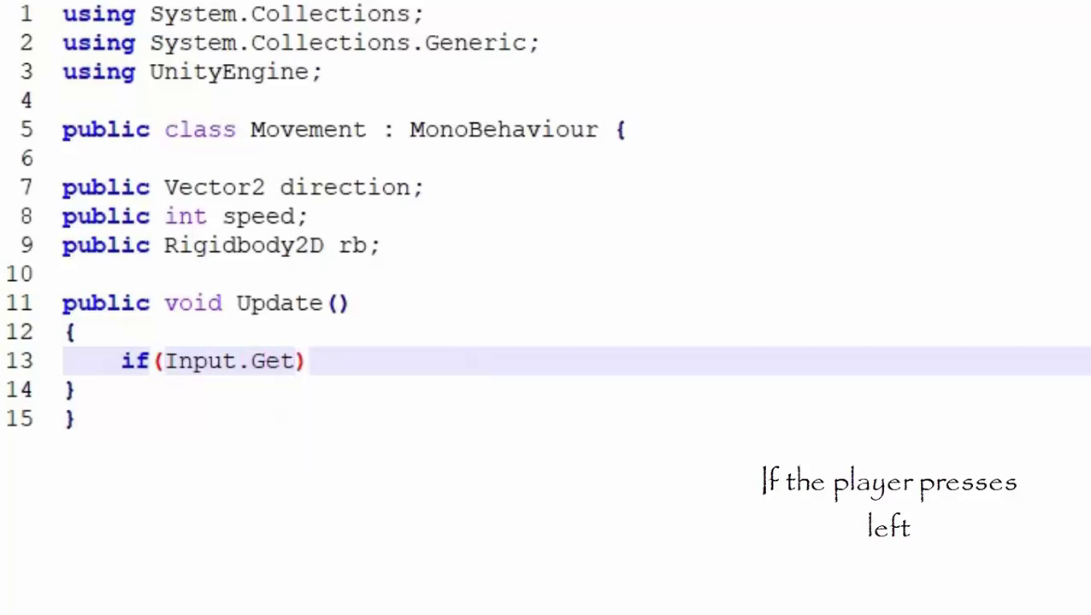
pyautogui.write('KeyDown')
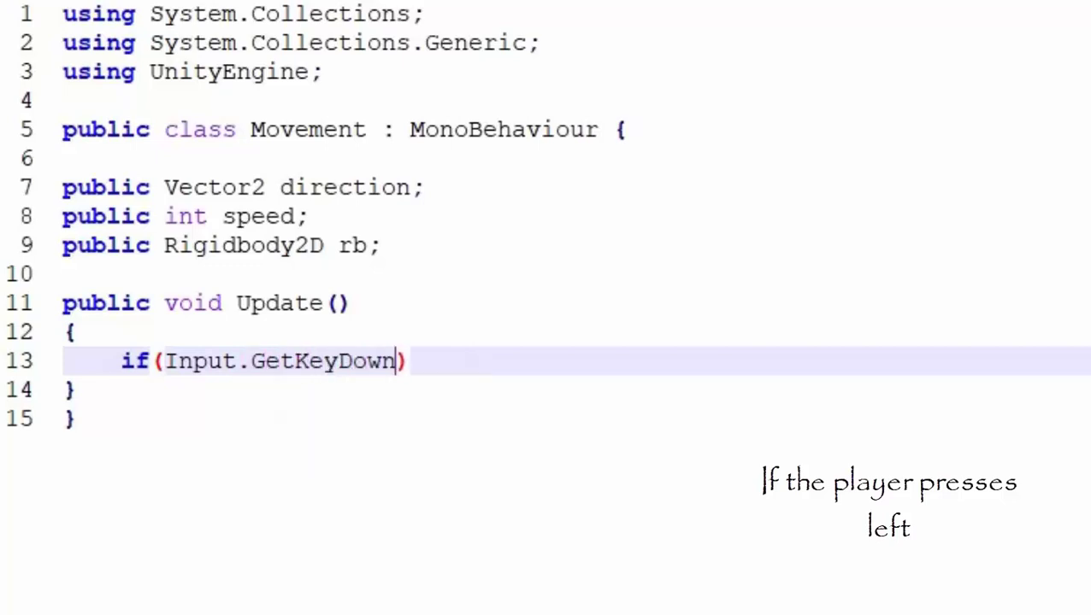
pyautogui.write('()')
pyautogui.write('K')
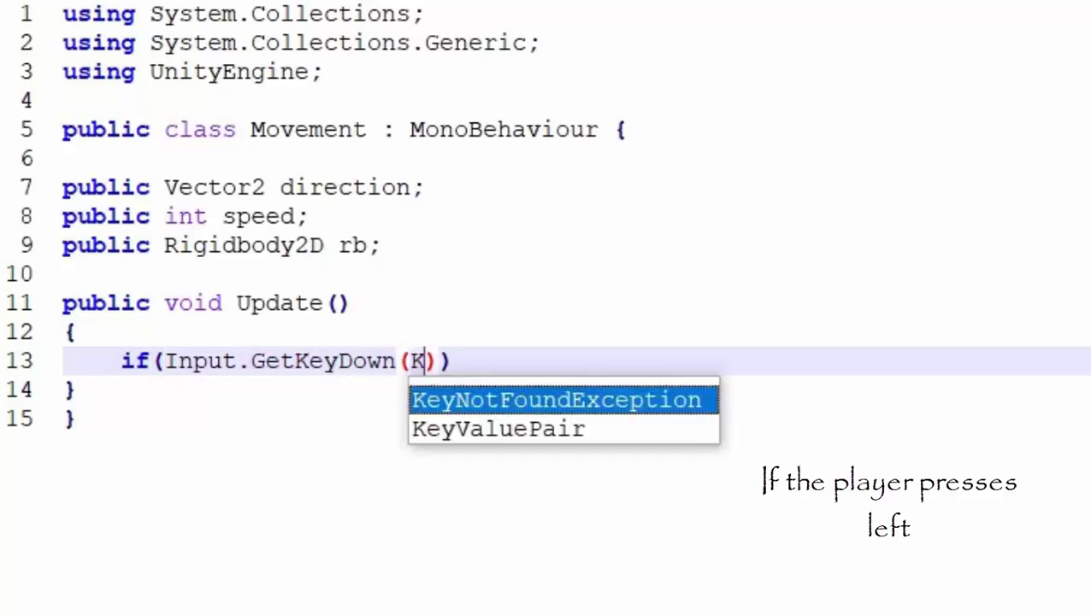
pyautogui.write('eyCode')
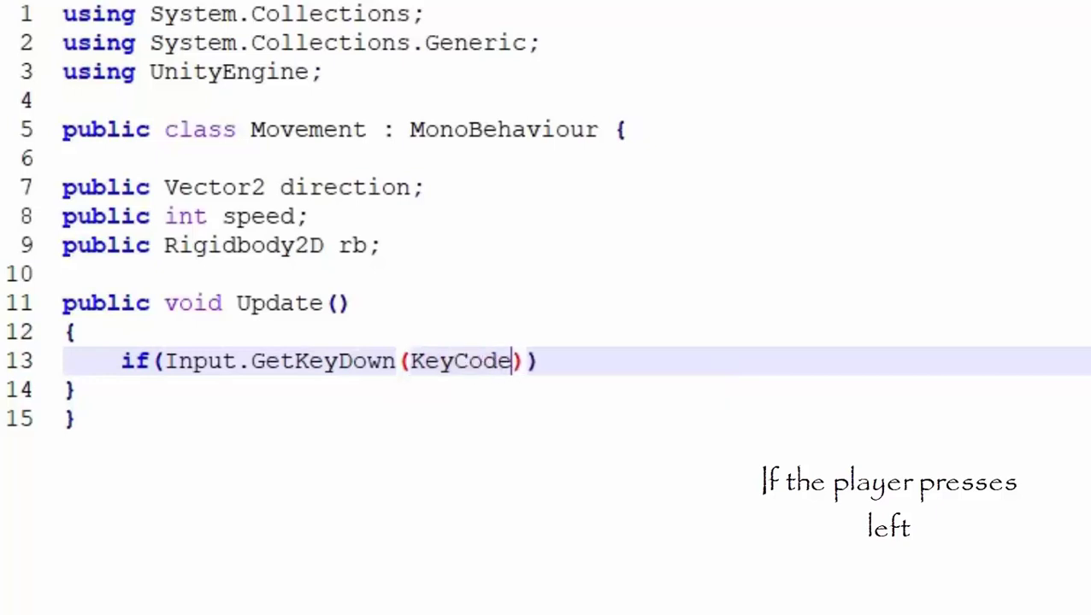
pyautogui.write('.Left')
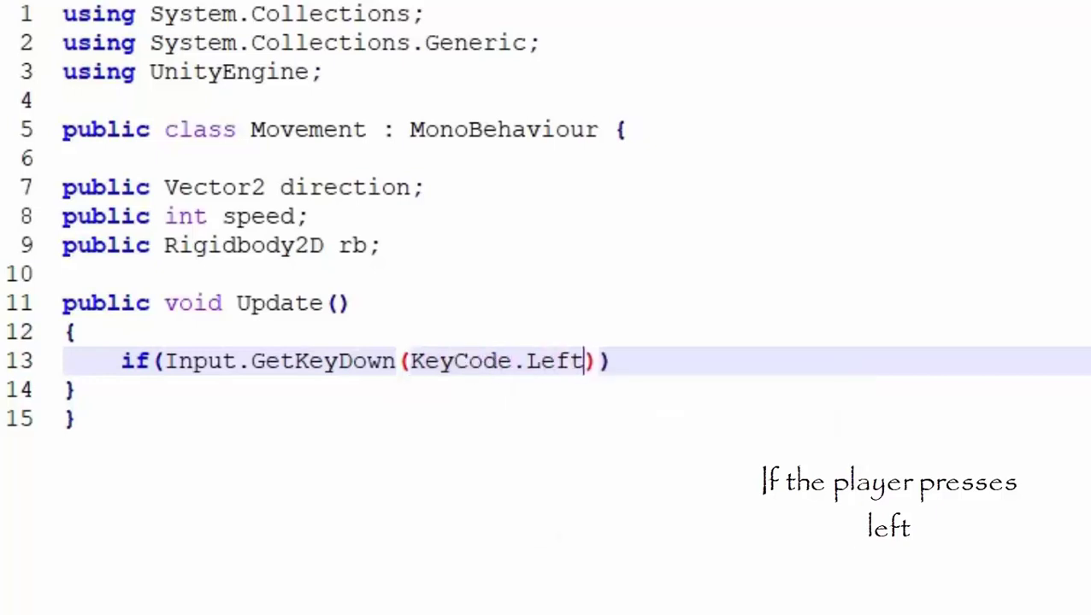
pyautogui.write('Arrow')
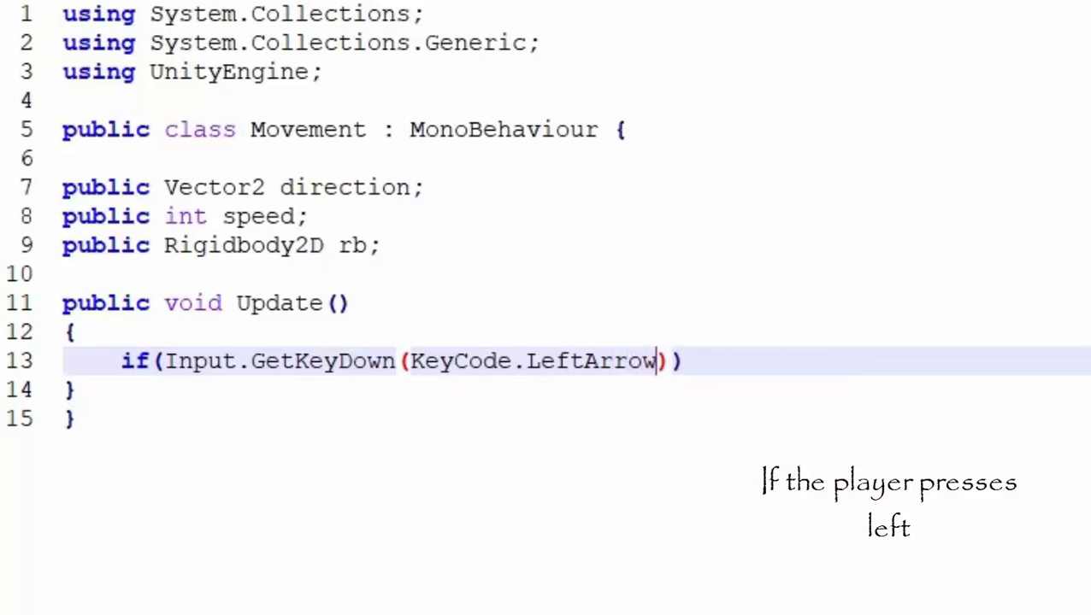
pyautogui.write(')')
pyautogui.press('Return')
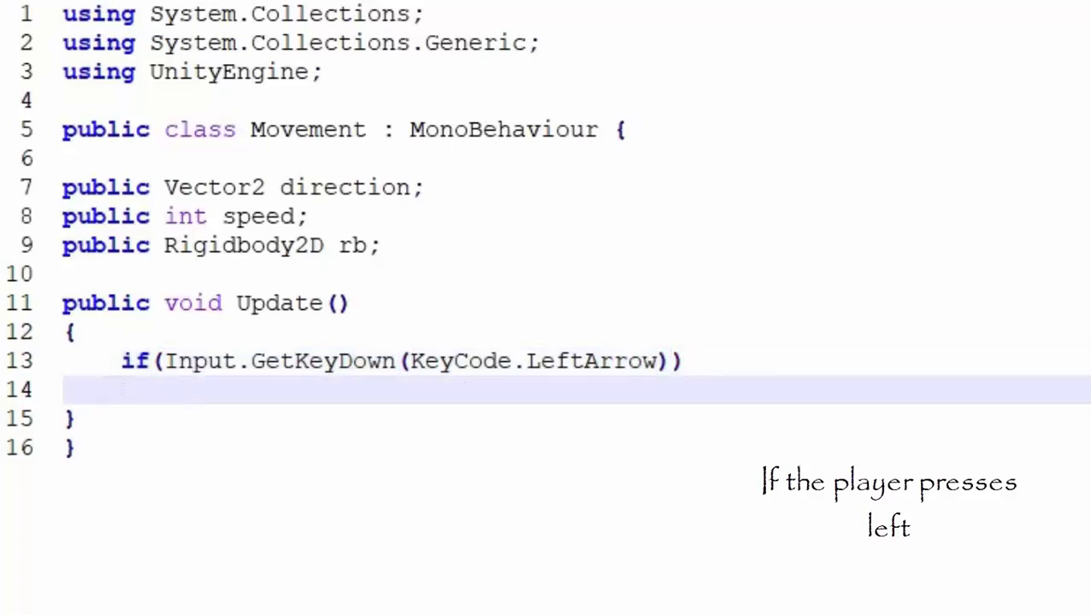
pyautogui.write('{')
pyautogui.press('Return')
pyautogui.write('di')
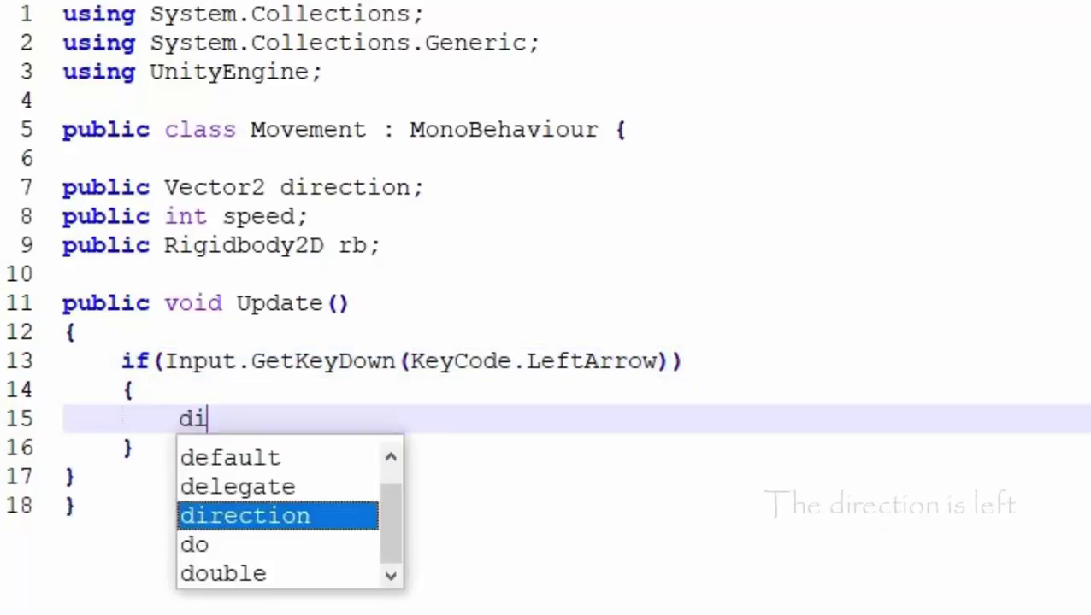
pyautogui.write('rection = ')
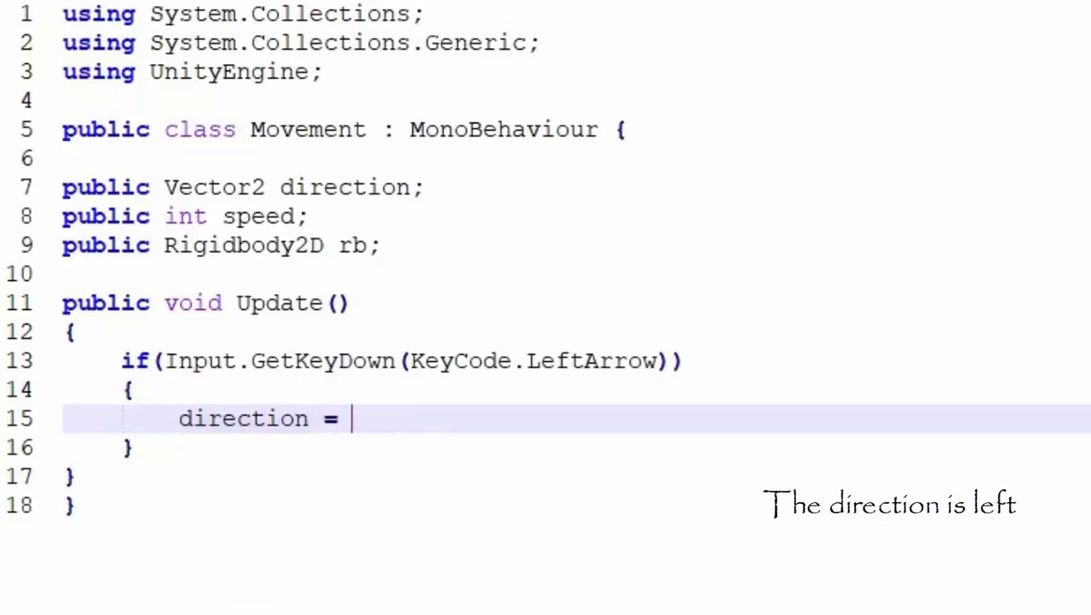
pyautogui.write('Vector')
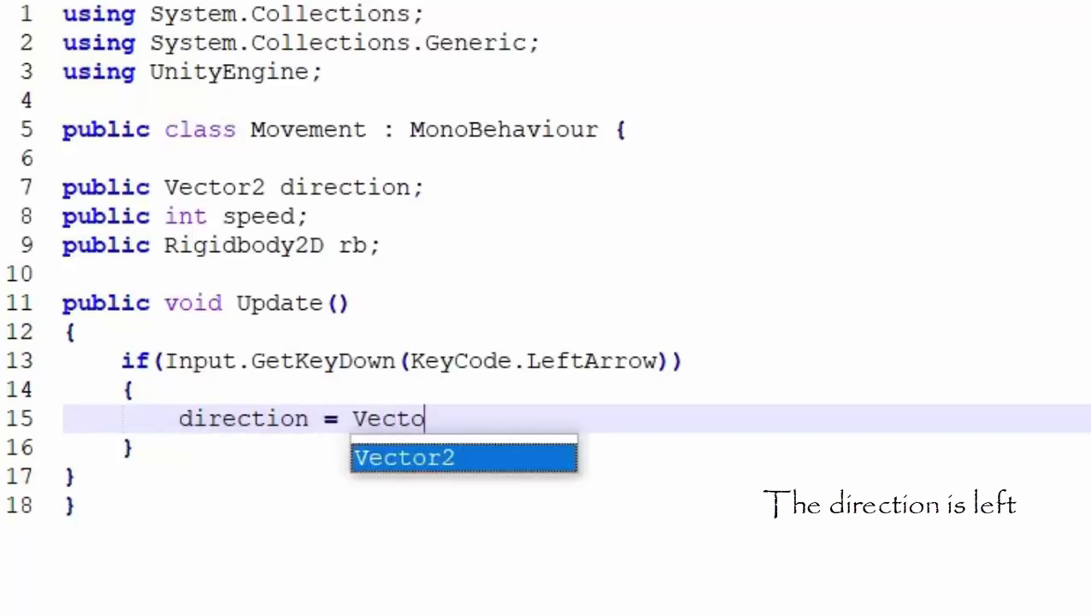
pyautogui.write('2.left;')
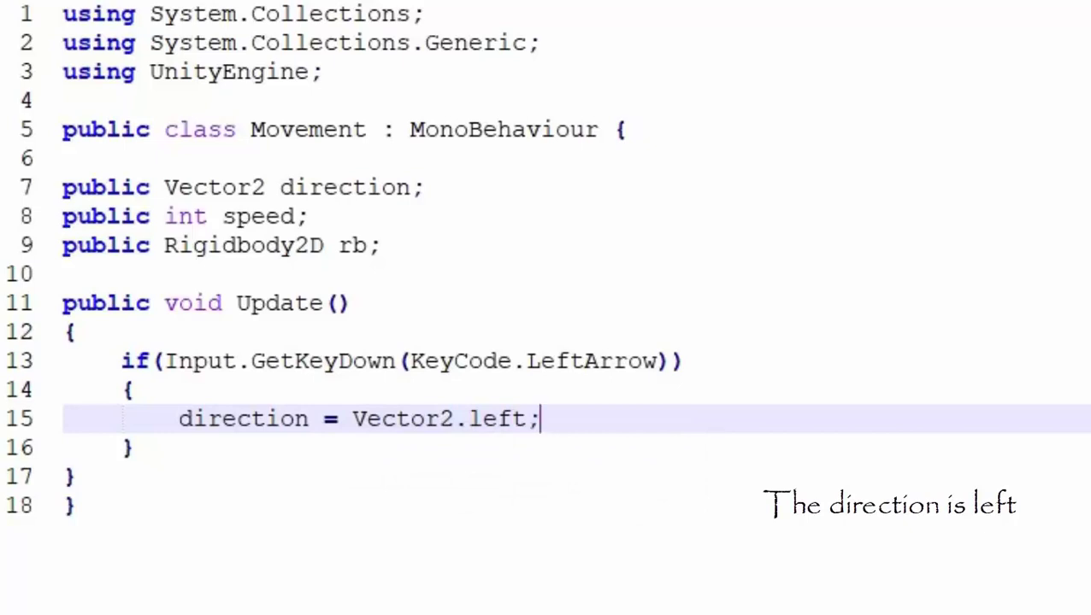
pyautogui.press('Return')
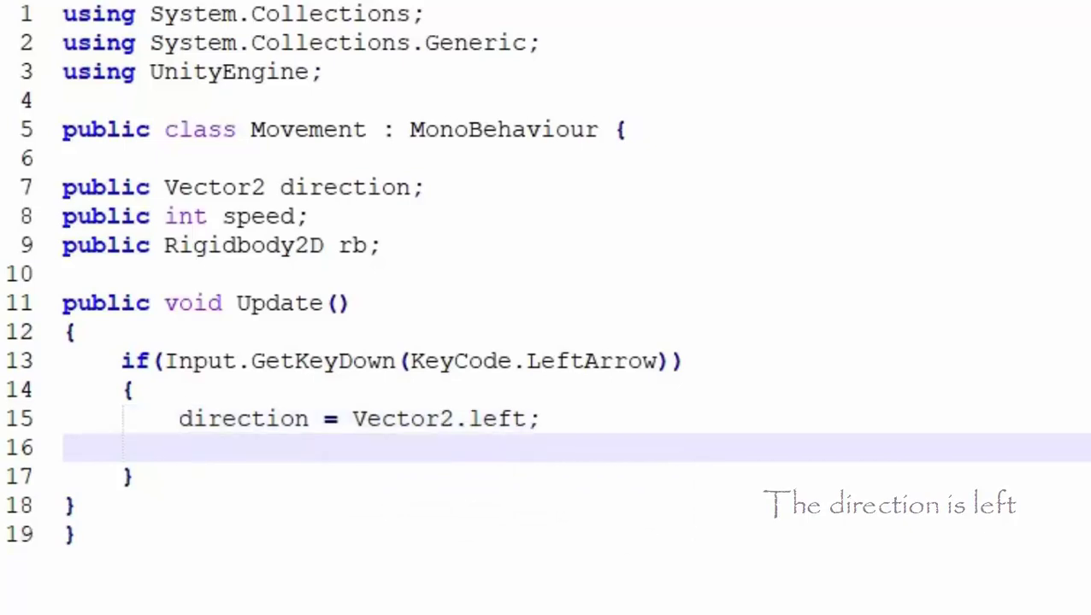
pyautogui.write('rb.velo')
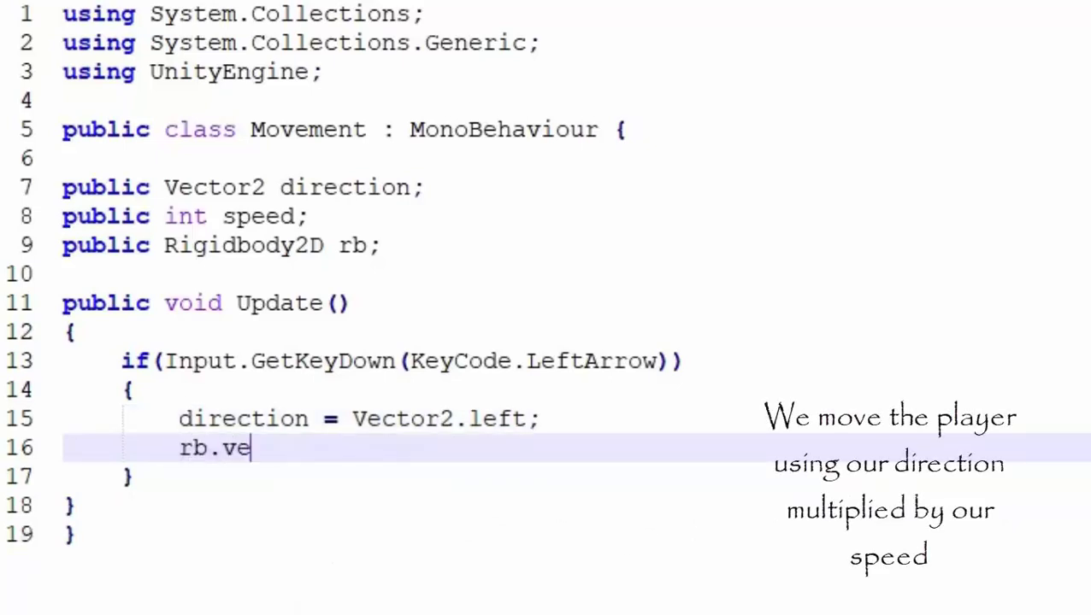
pyautogui.write('city ')
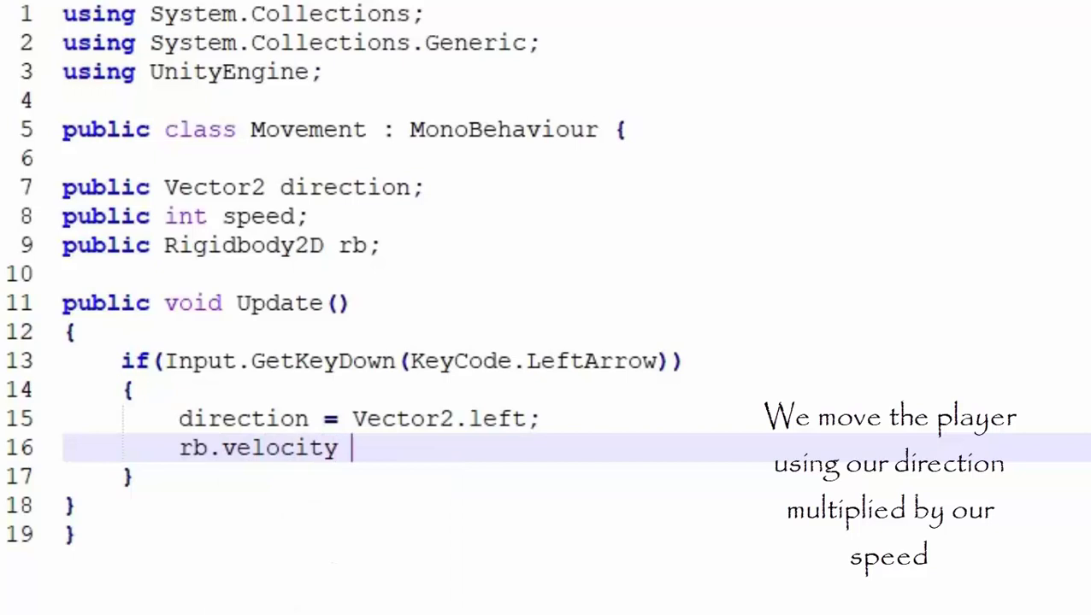
pyautogui.write('= direc')
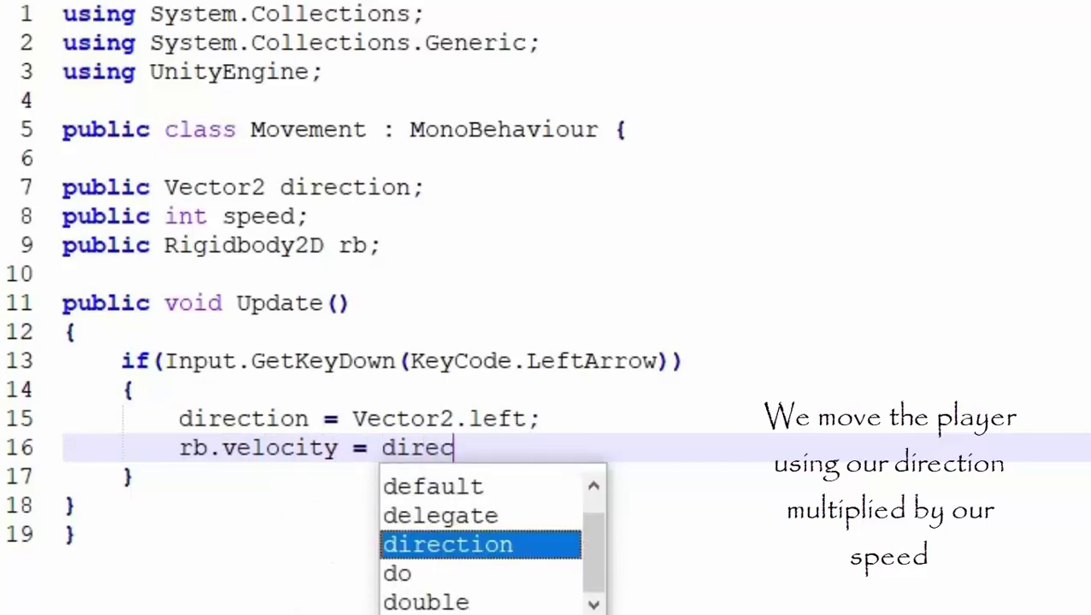
pyautogui.write('tion * ')
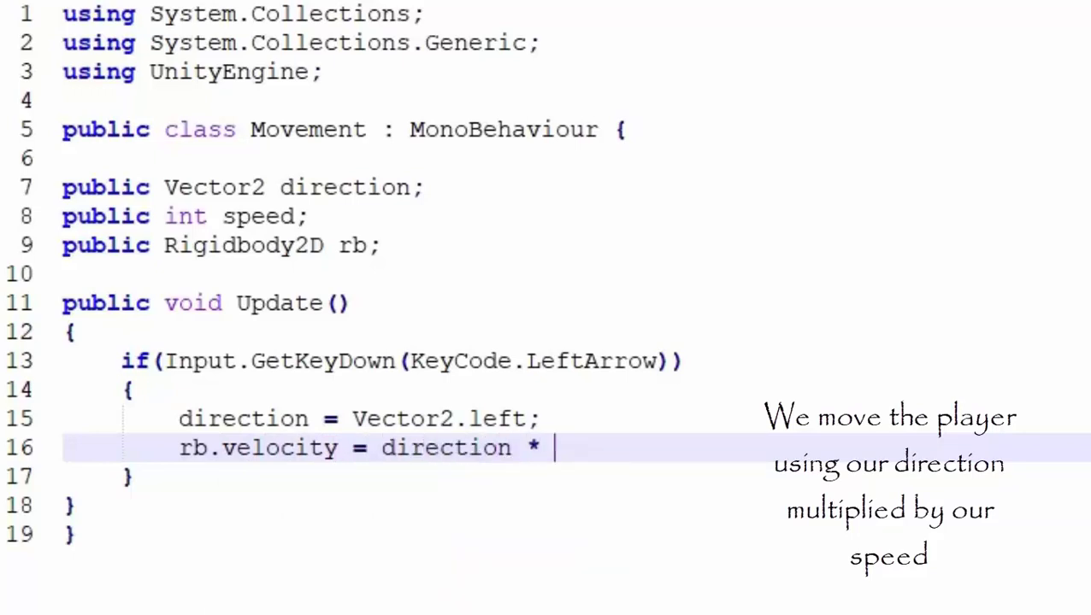
pyautogui.write('speed;')
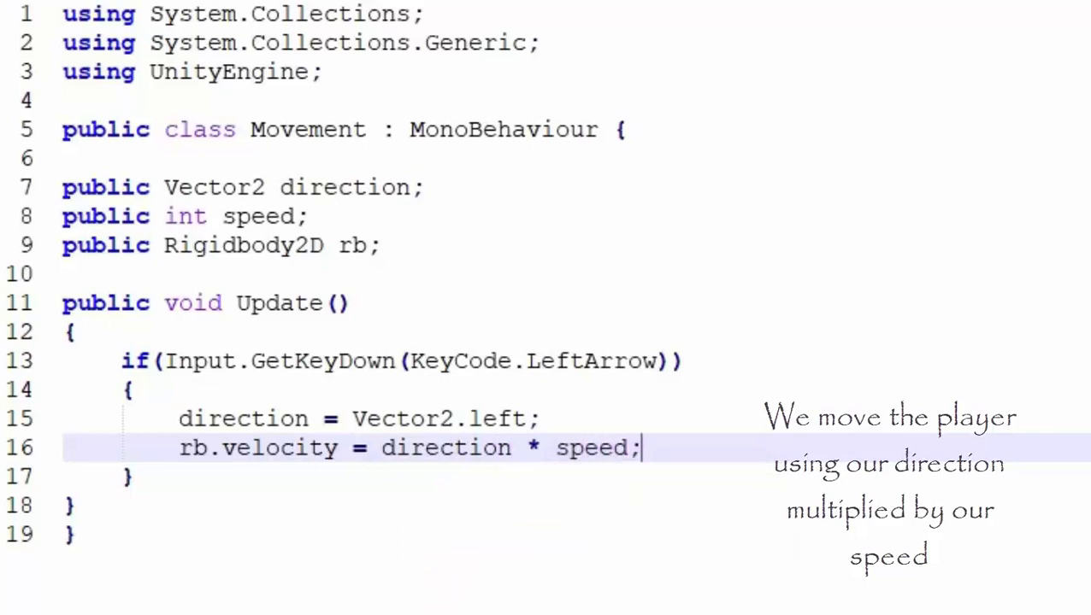
pyautogui.click(134, 476)
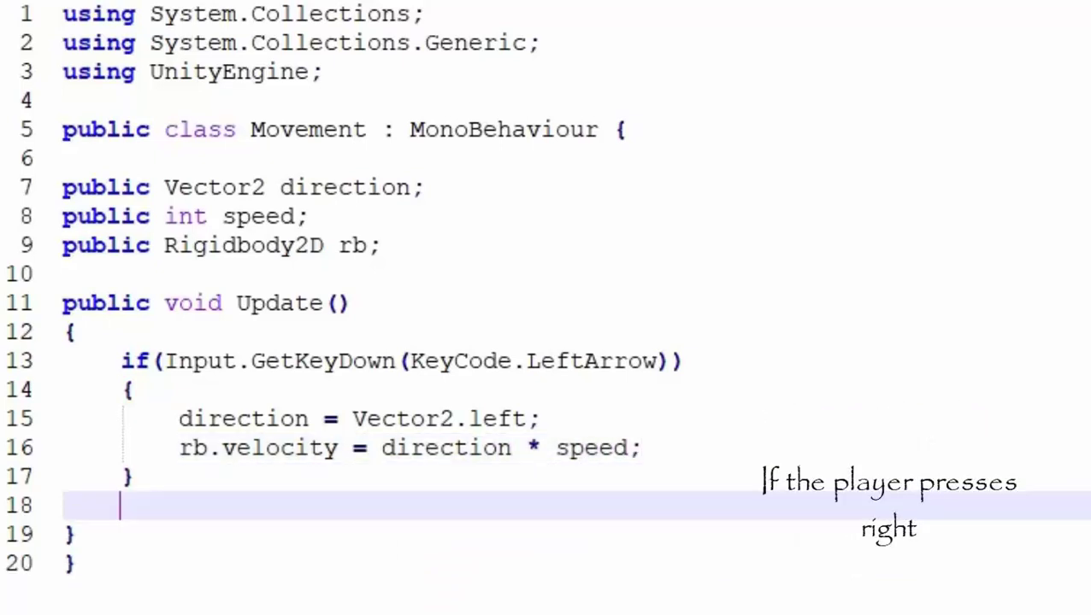
# Add an if(Input.GetKeyDown(KeyCode.RightArrow)) check with an empty braced body
pyautogui.write('if()')
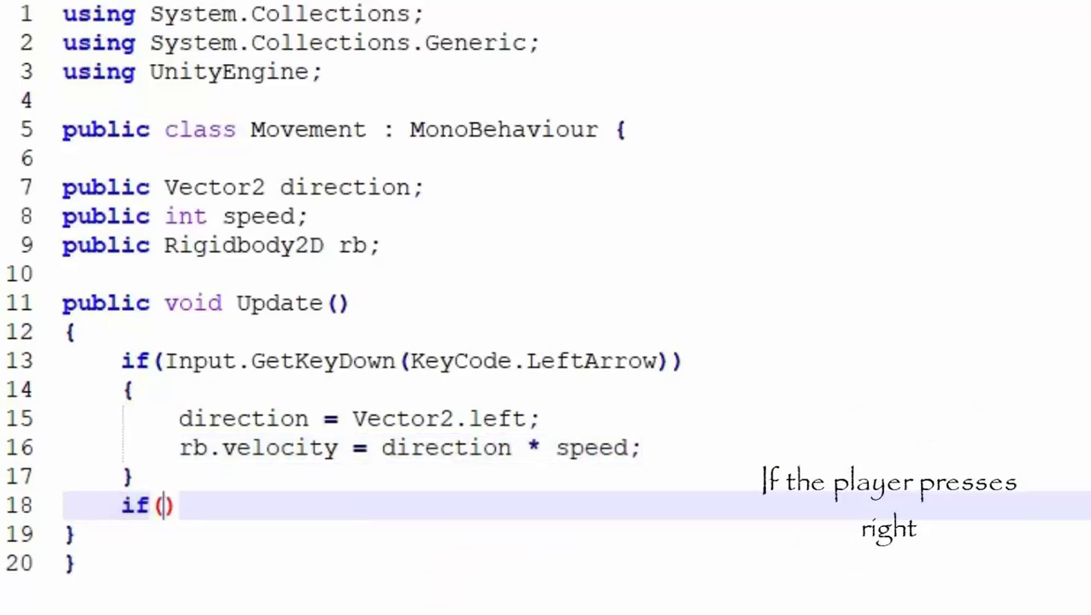
pyautogui.write('Input')
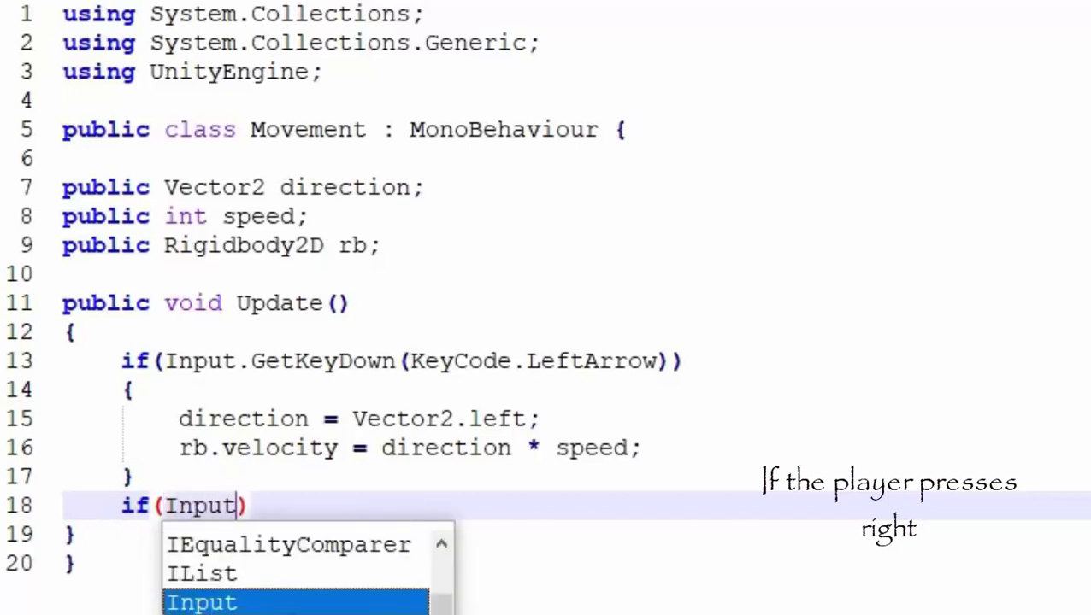
pyautogui.write('.Get')
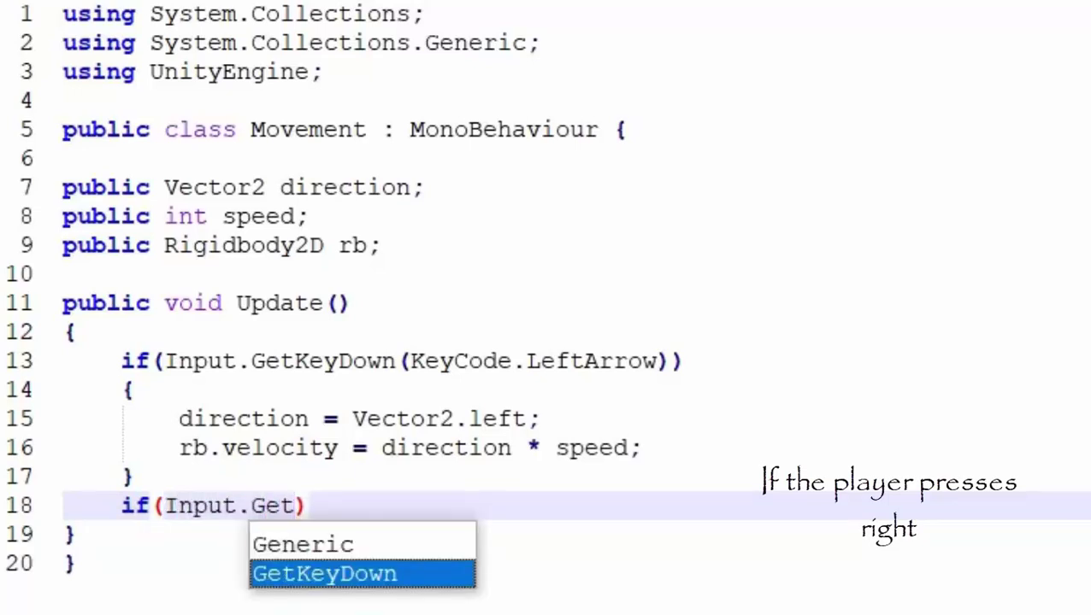
pyautogui.press('Return')
pyautogui.write('(')
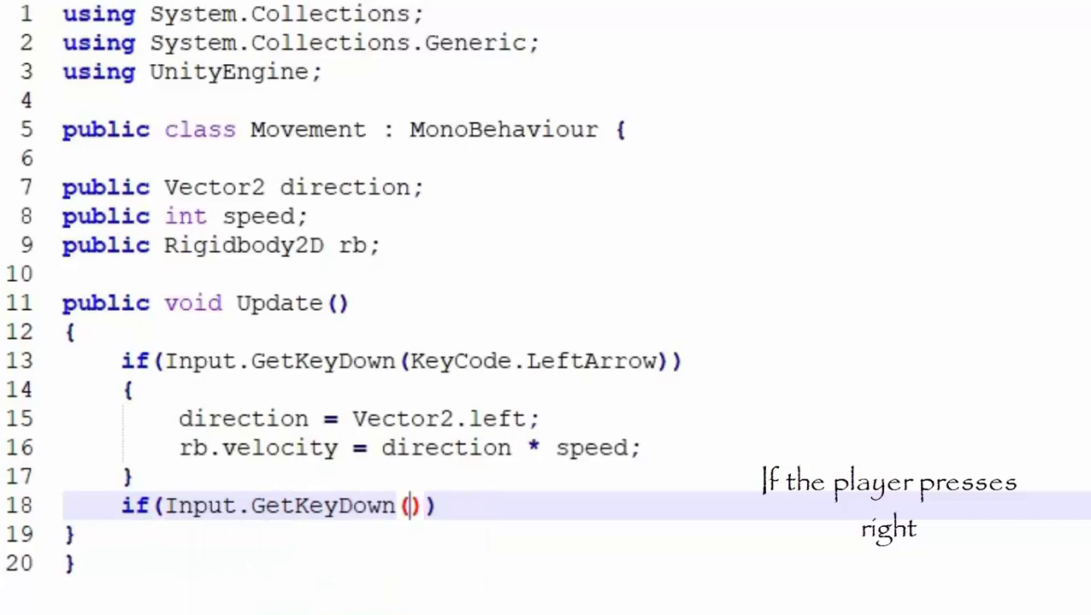
pyautogui.write('K')
pyautogui.press('Return')
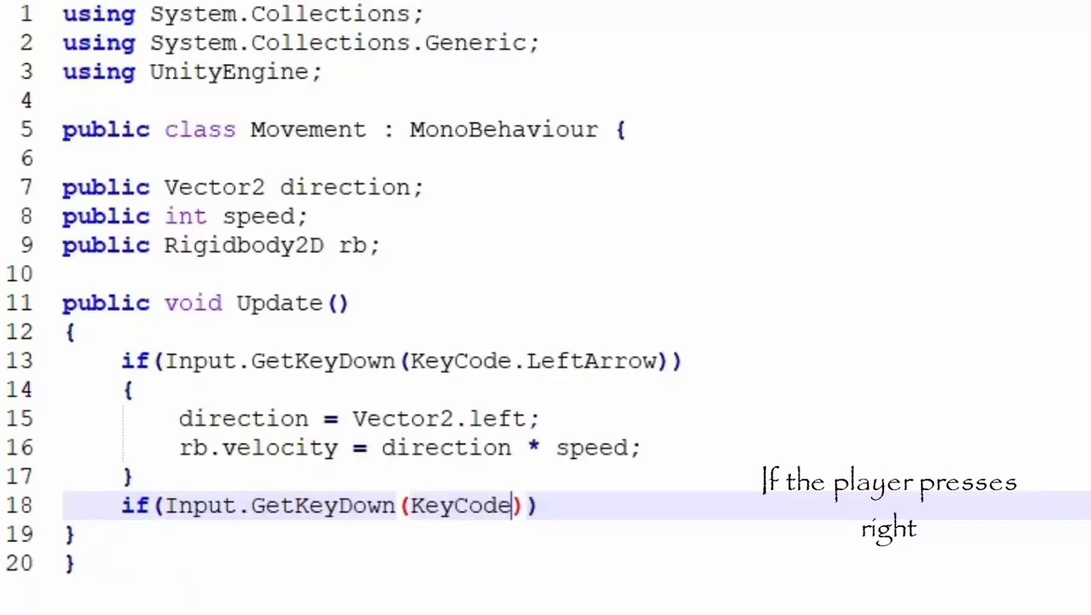
pyautogui.write('.Right')
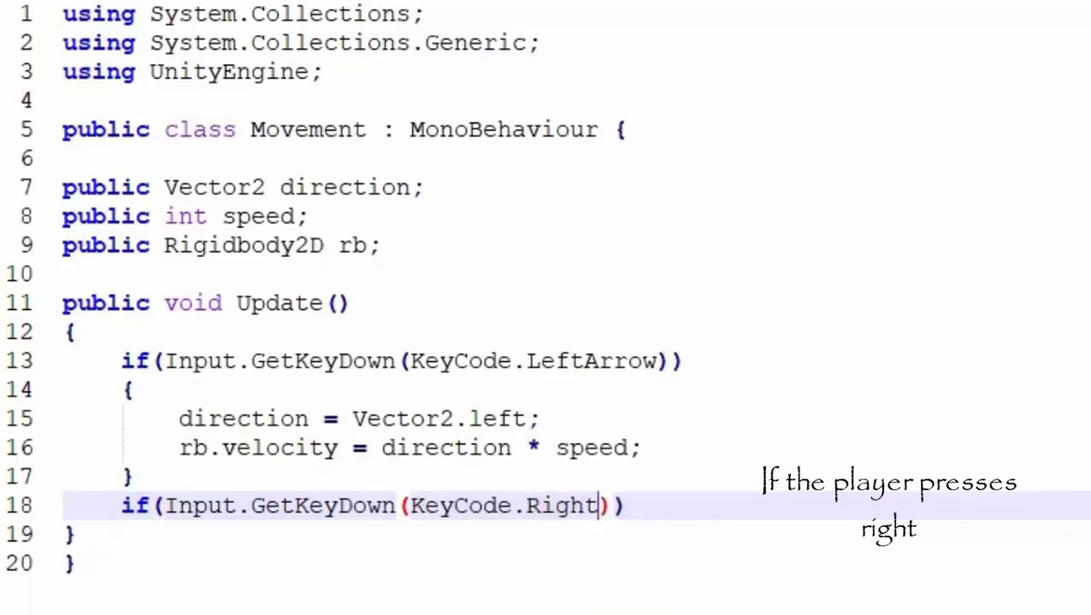
pyautogui.write('Arrow')
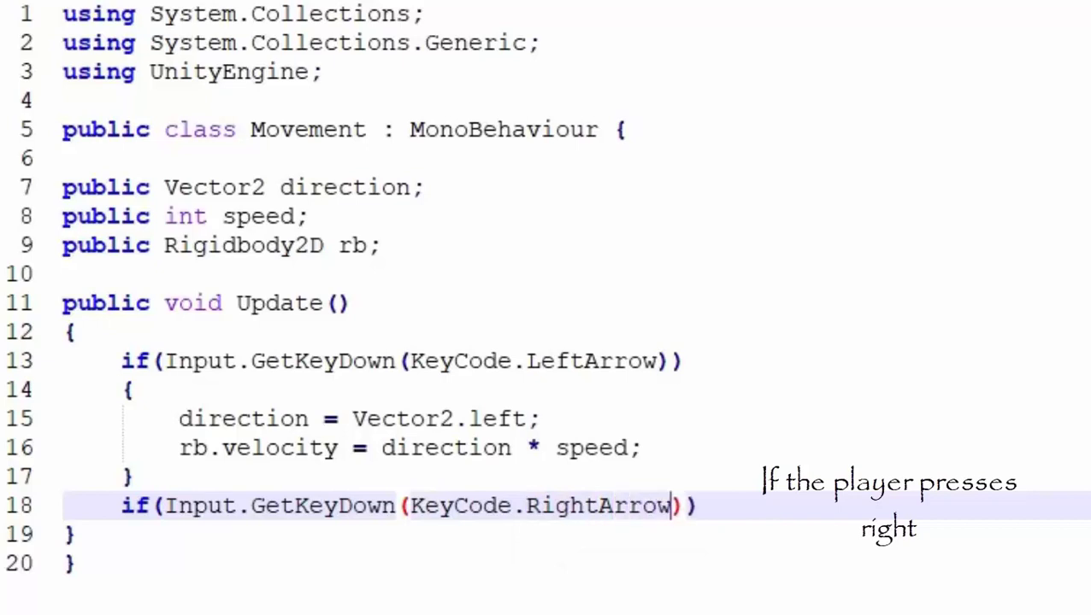
pyautogui.press('End')
pyautogui.press('Return')
pyautogui.write('{')
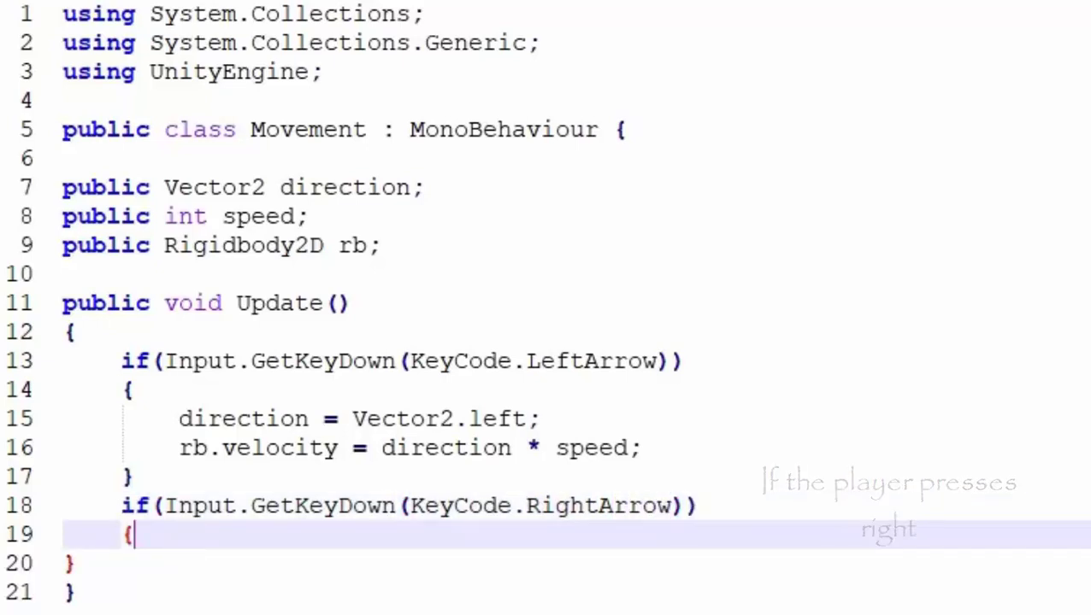
pyautogui.write('}')
pyautogui.press('Return')
# Fill the RightArrow block with direction = Vector2.right; and rb.velocity = direction * speed;
pyautogui.write('dir')
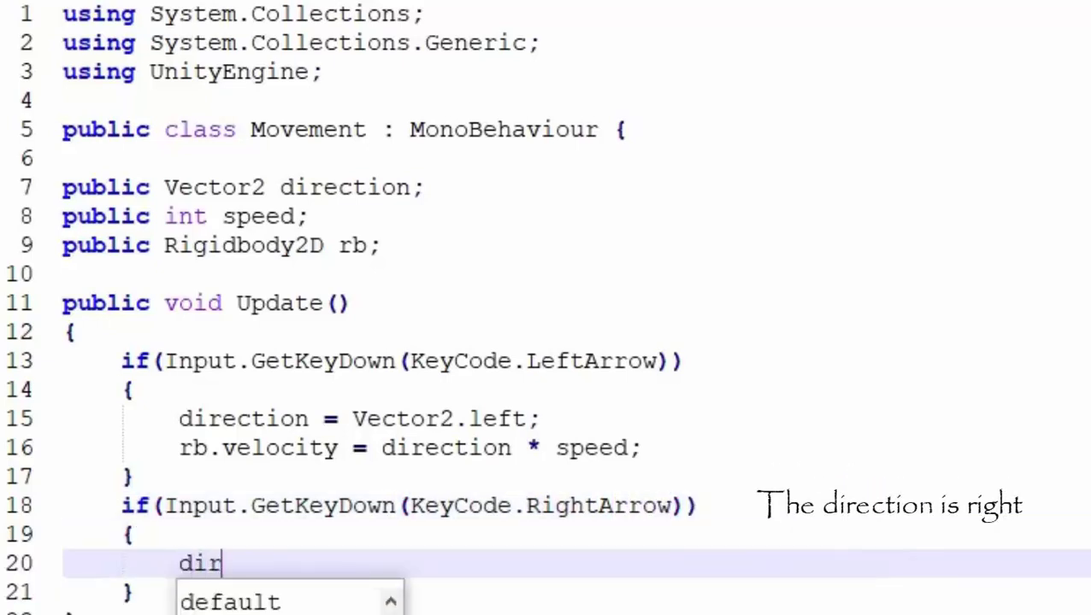
pyautogui.write('ection = ')
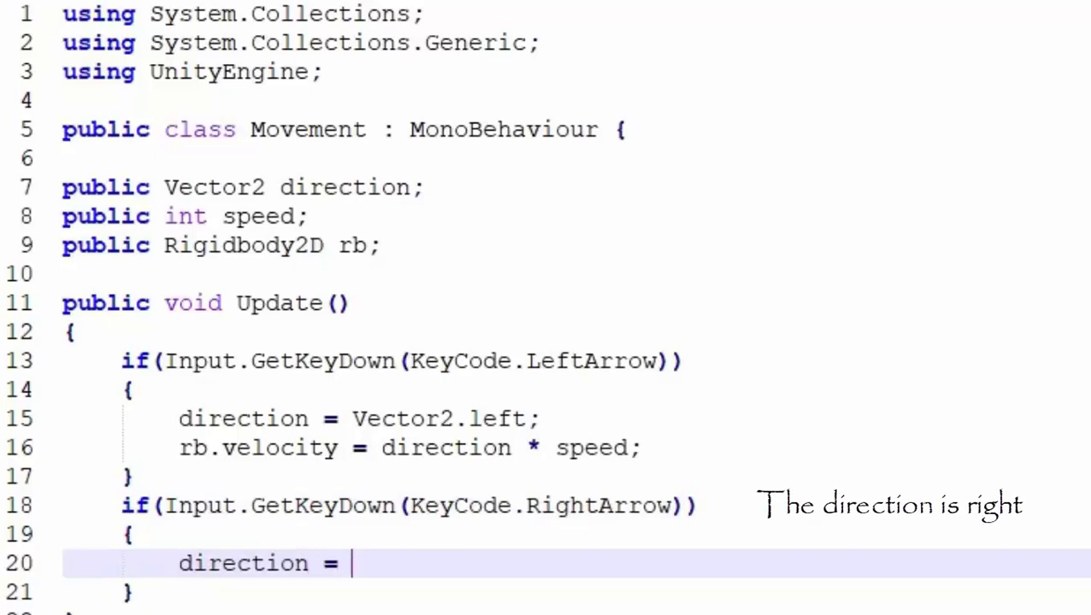
pyautogui.write('V')
pyautogui.press('Return')
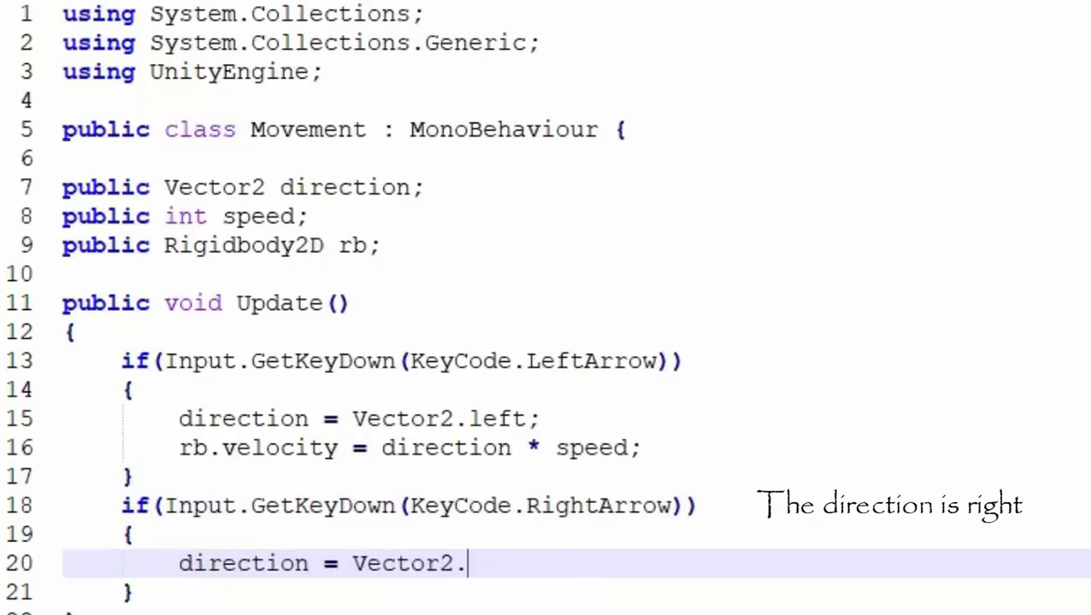
pyautogui.write('right')
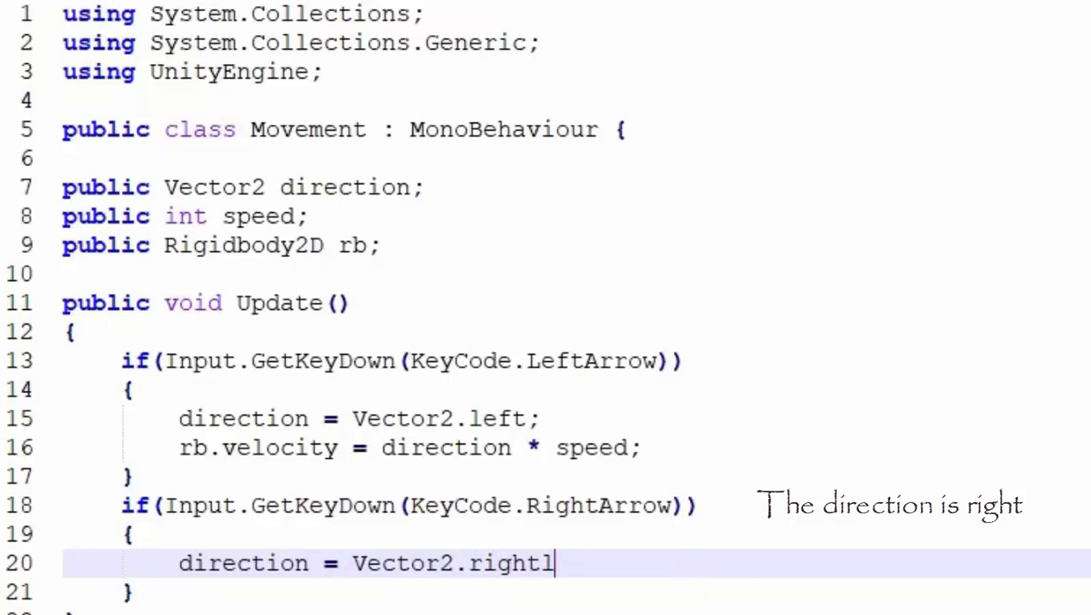
pyautogui.write(';')
pyautogui.press('Return')
pyautogui.write('r')
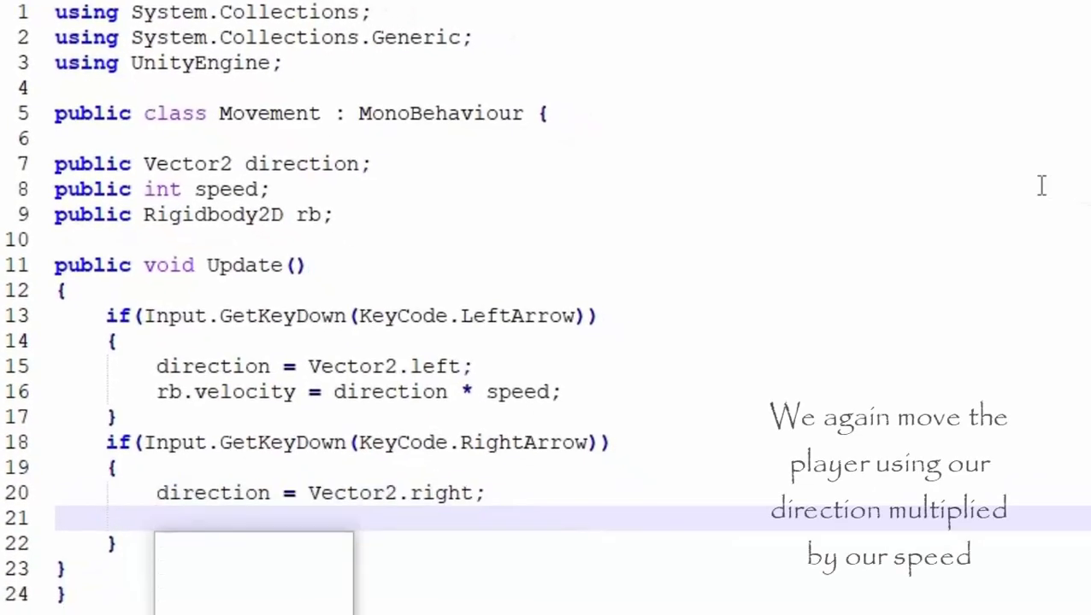
pyautogui.write('b.v')
pyautogui.press('Down')
pyautogui.press('Down')
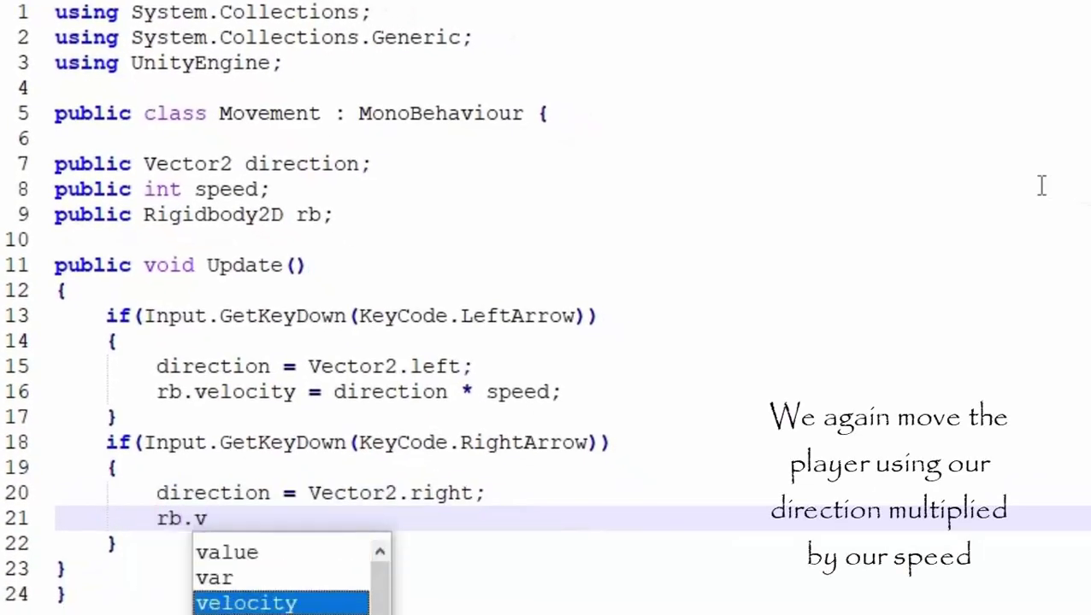
pyautogui.press('Return')
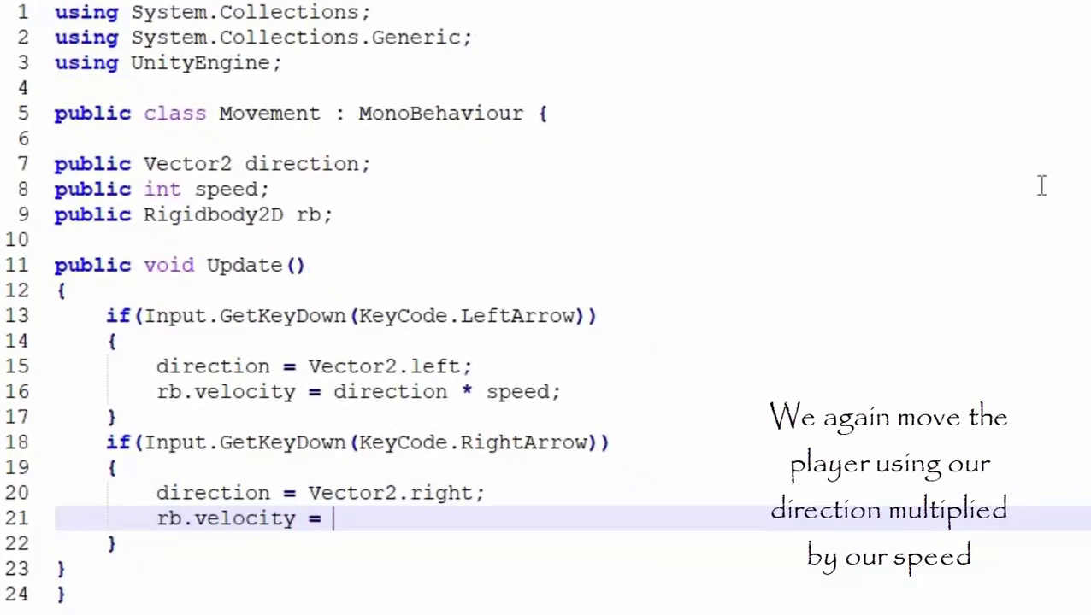
pyautogui.write('d')
pyautogui.press('Down')
pyautogui.press('Down')
pyautogui.press('Down')
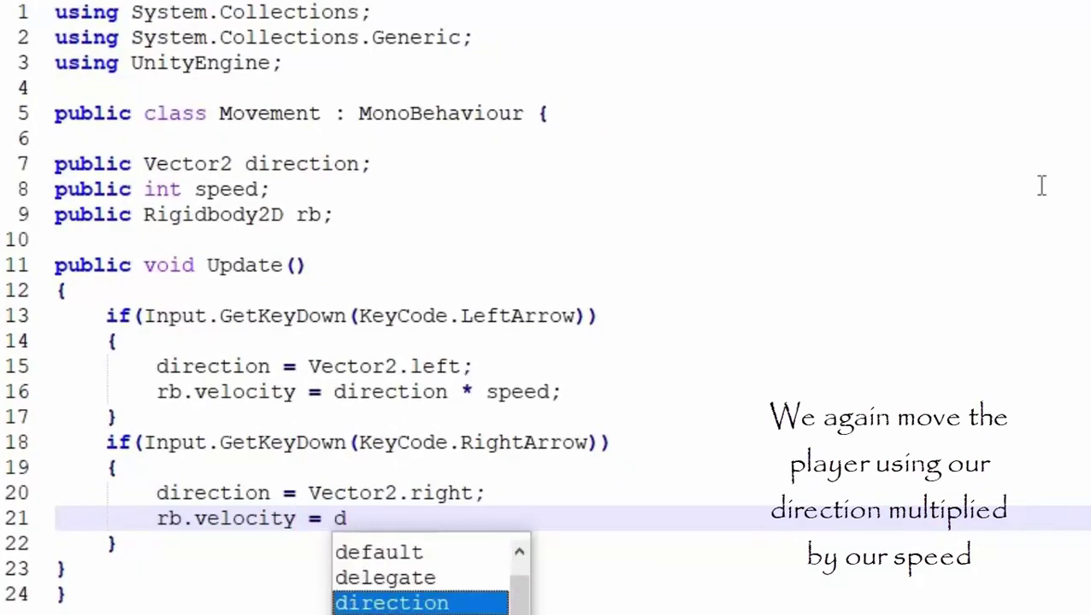
pyautogui.press('Return')
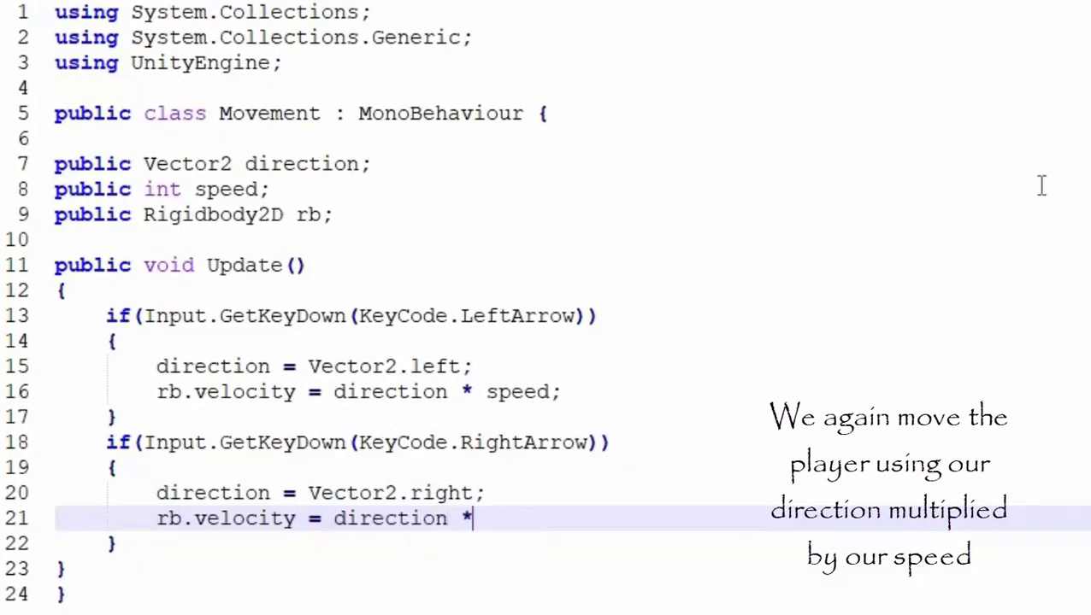
pyautogui.write('speed;')
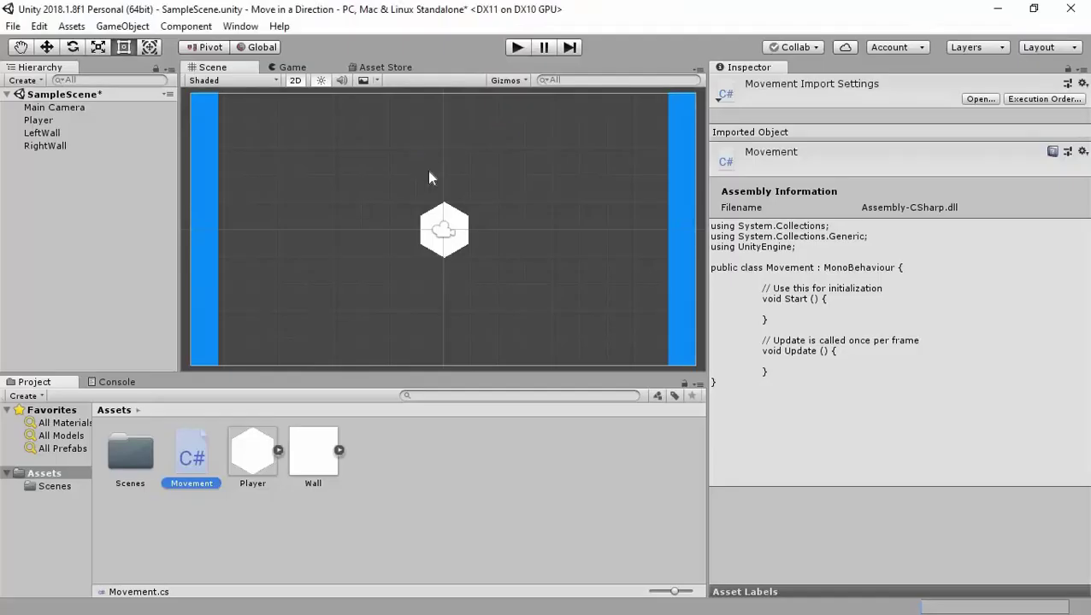
# Attach the Movement script as a component on the Player object
pyautogui.click(38, 119)
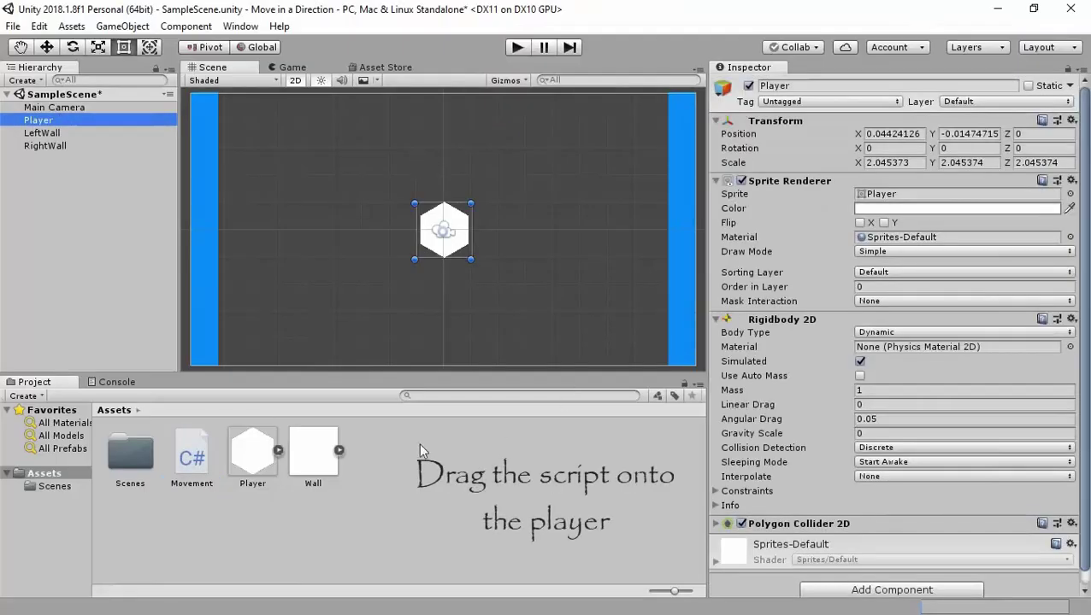
pyautogui.moveTo(192, 457); pyautogui.dragTo(765, 535)
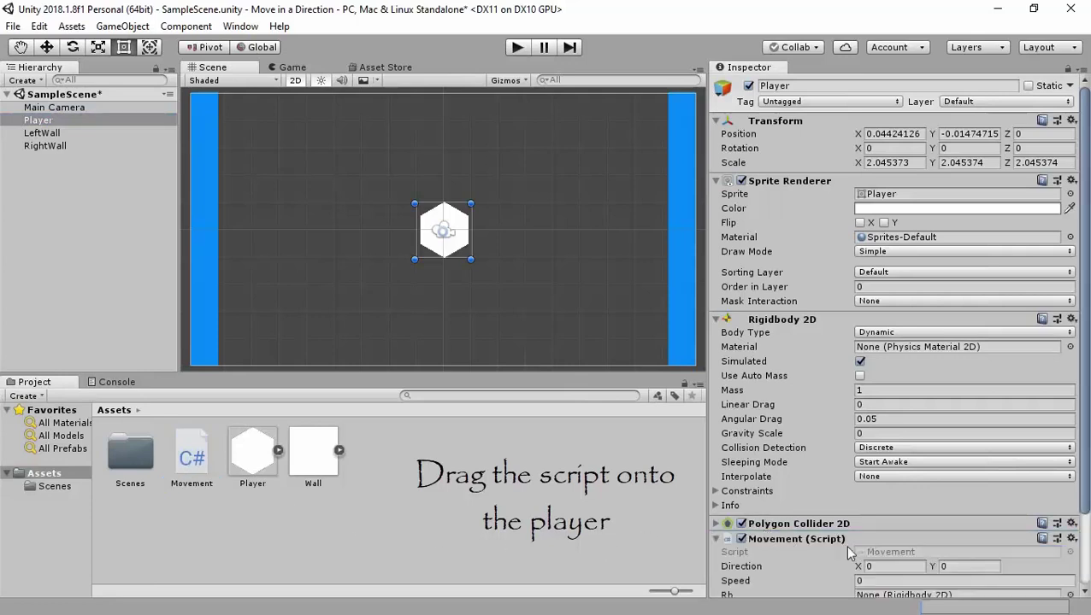
pyautogui.scroll(-3, 868, 554)
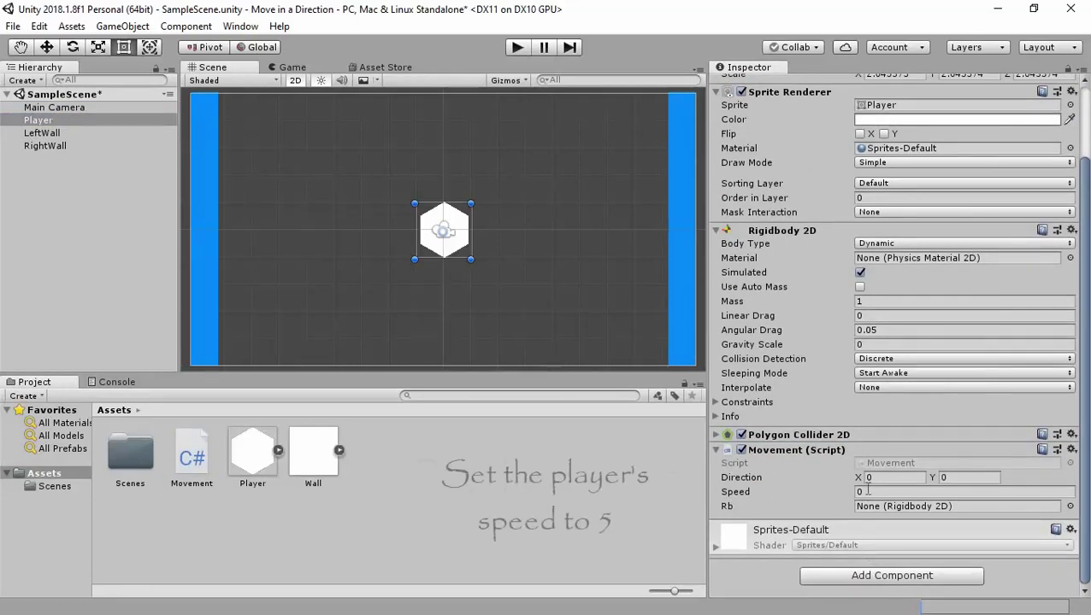
# Set Movement's Speed to 5 and assign Player's Rigidbody 2D to the Rb slot
pyautogui.click(868, 491)
pyautogui.write('5')
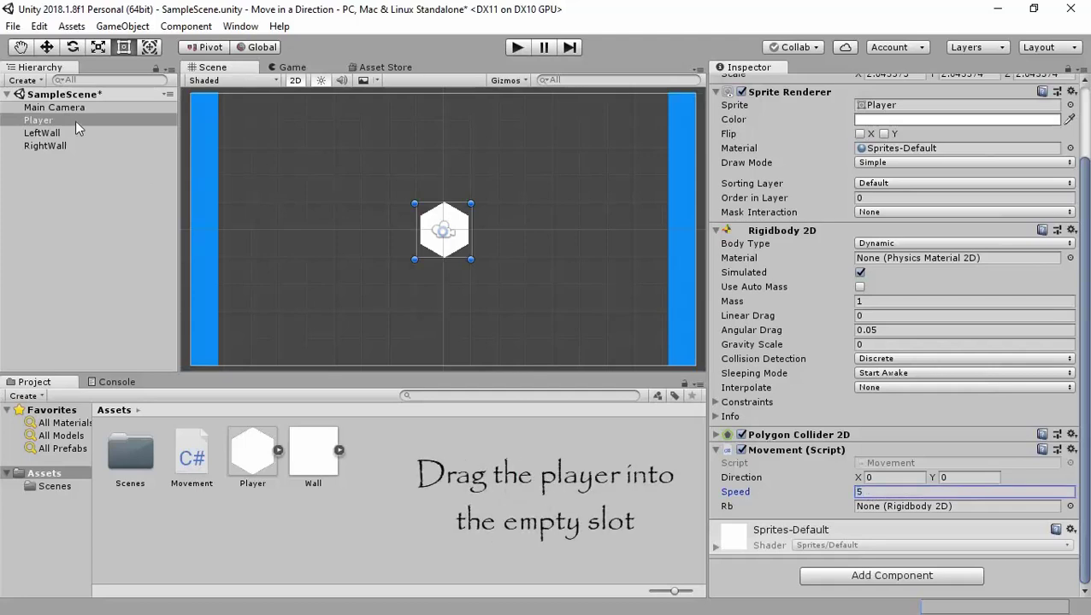
pyautogui.moveTo(75, 120); pyautogui.dragTo(909, 508)
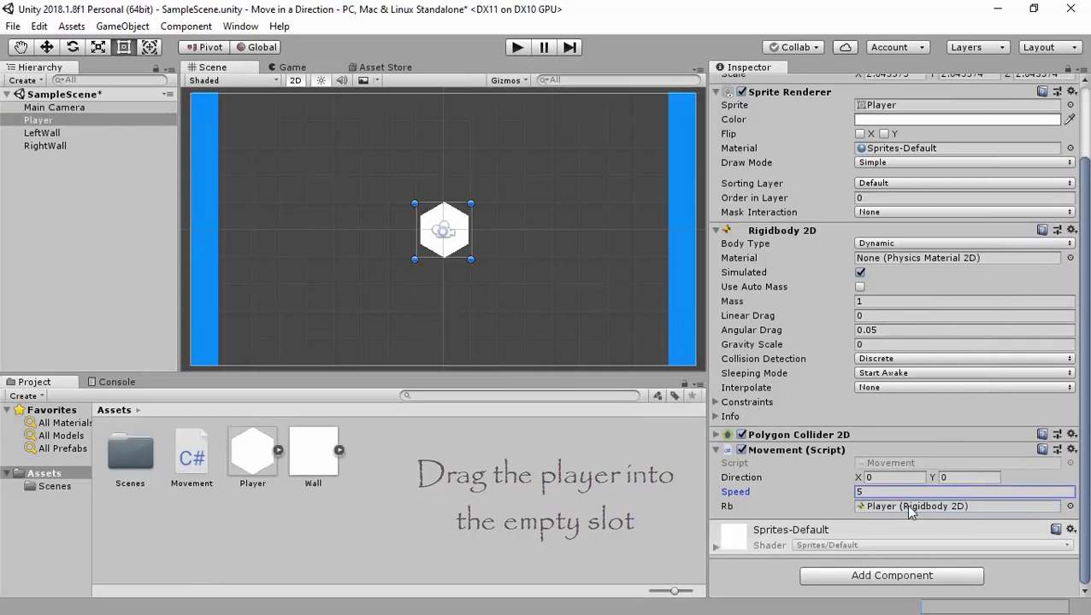
# Deselect Player and save the scene via File > Save Scenes
pyautogui.click(93, 223)
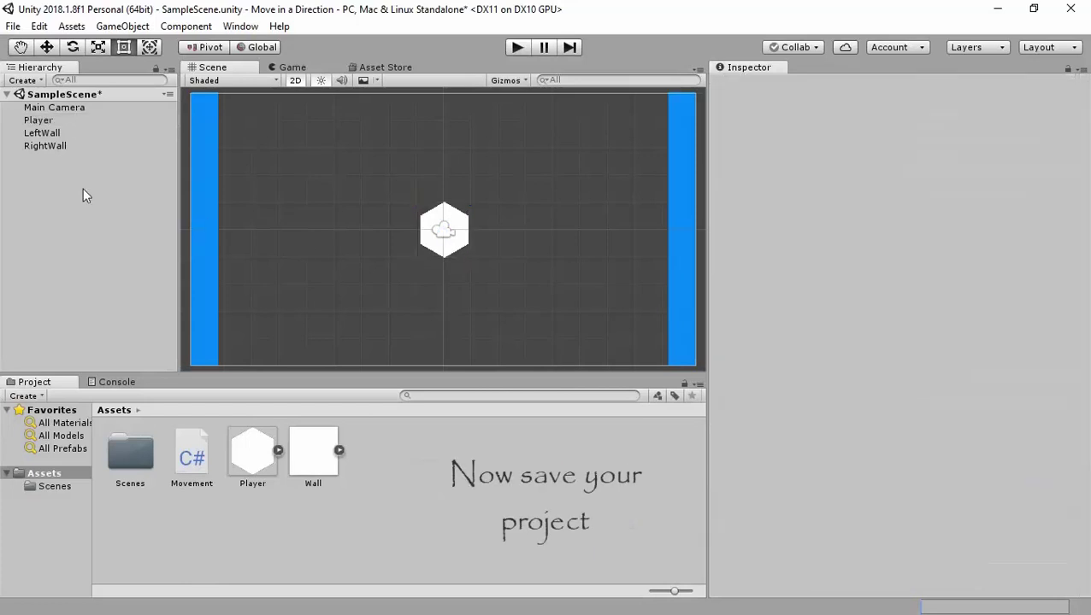
pyautogui.click(13, 25)
pyautogui.click(57, 85)
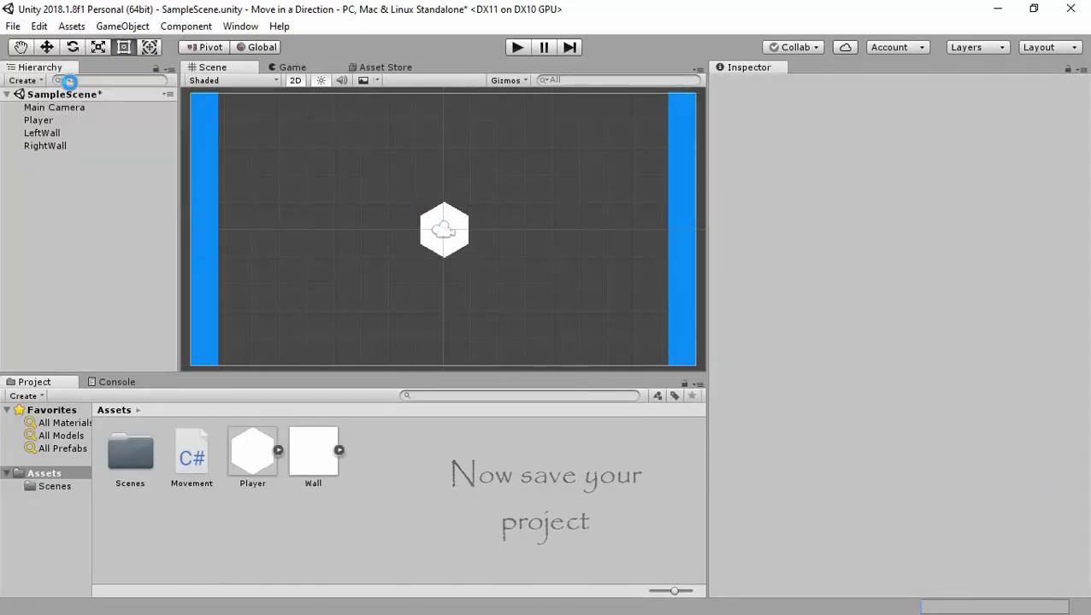
# Run the game in the Game view and move the hexagon right and left with the arrow keys
pyautogui.click(299, 68)
pyautogui.click(518, 48)
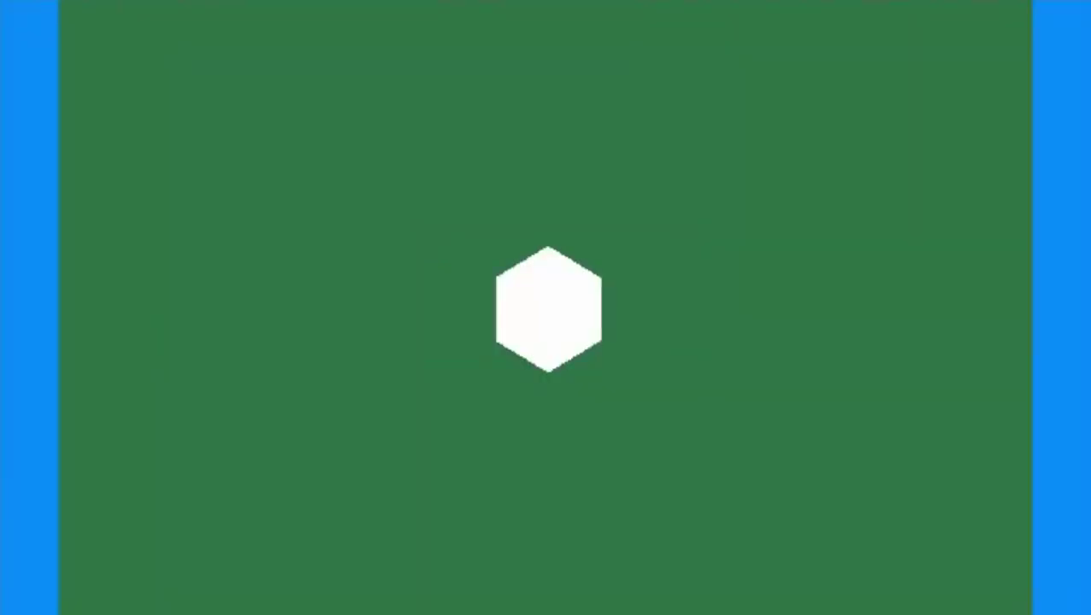
pyautogui.press('Right')
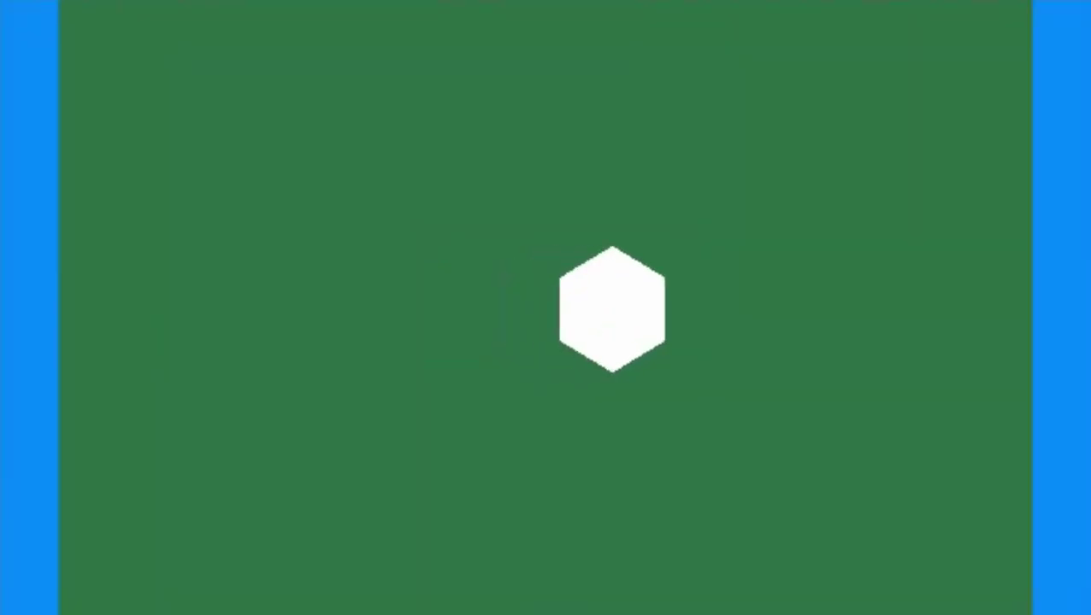
pyautogui.press('Left')
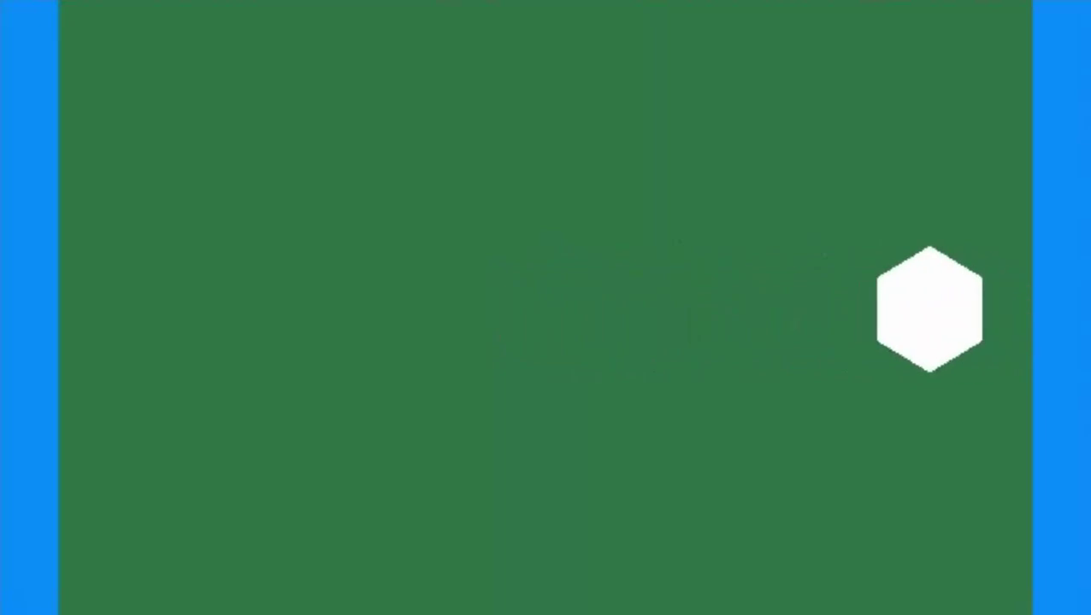
pyautogui.press('Right')
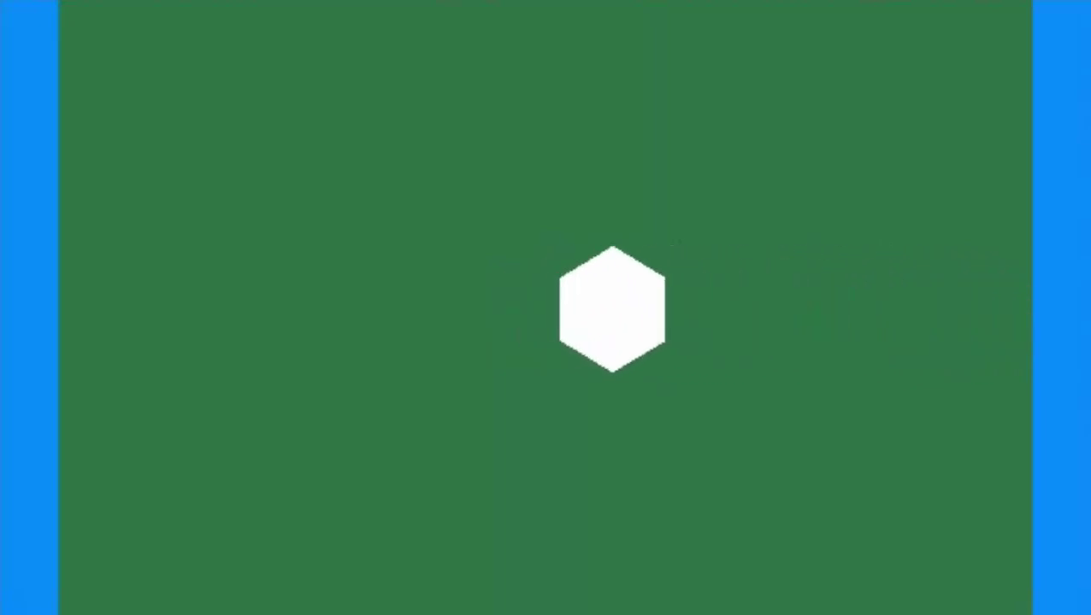
pyautogui.press('Left')
pyautogui.press('Left')
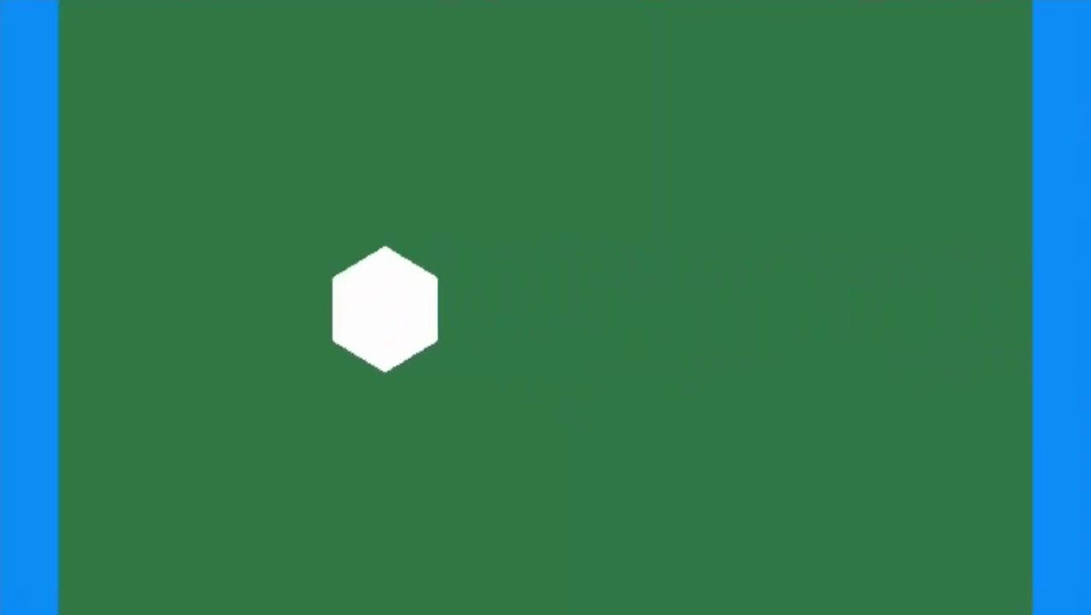